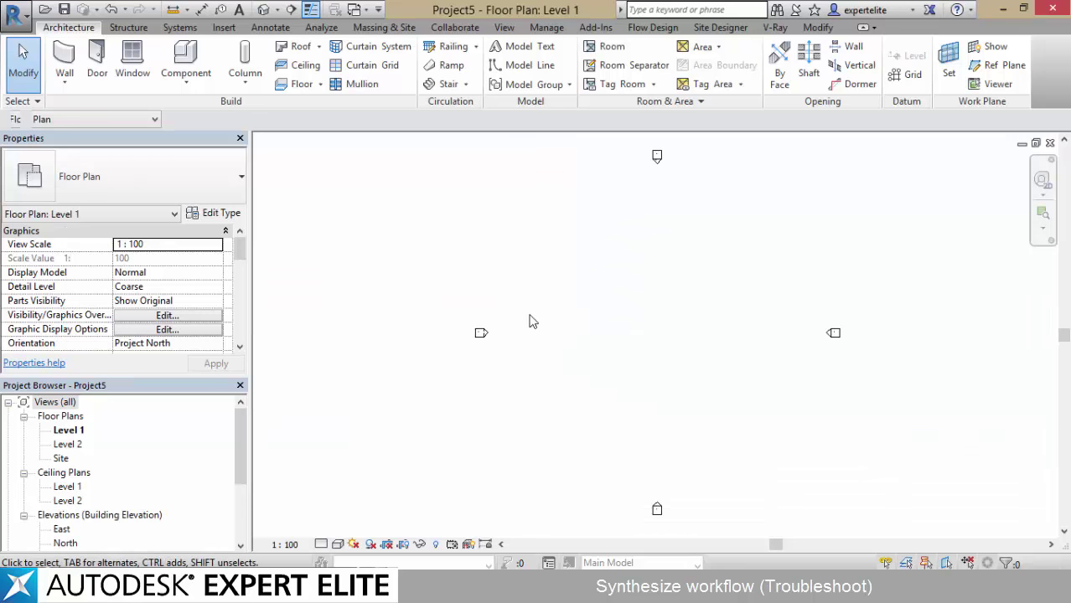
- Draw two chained perpendicular Generic - 200mm walls on Level 1, about 7 m horizontally and 8 m vertically, meeting at an upper-right corner
left_click(65, 55)
left_click(585, 280)
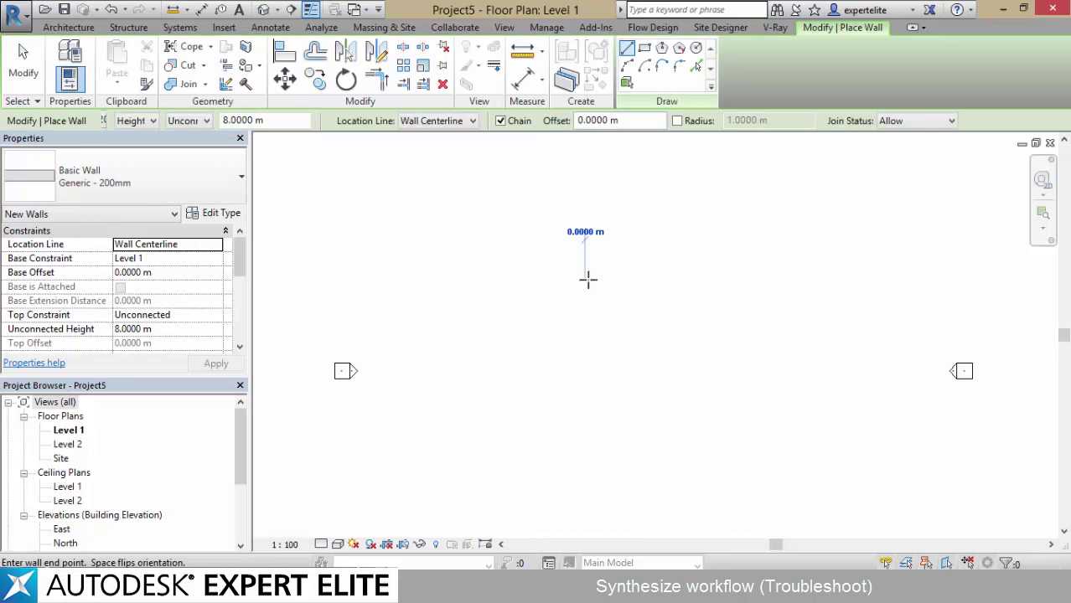
left_click(671, 280)
left_click(670, 371)
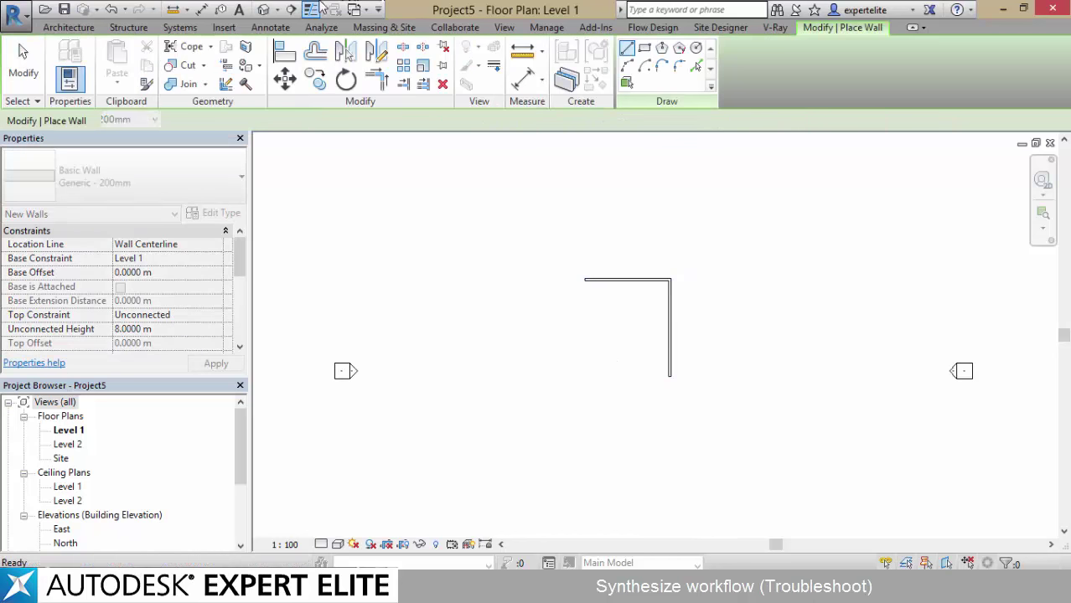
key("Escape")
key("Escape")
- Open the default 3D view of the two walls
key("3")
key("d")
middle_click_drag(829, 242, 638, 232, "shift")
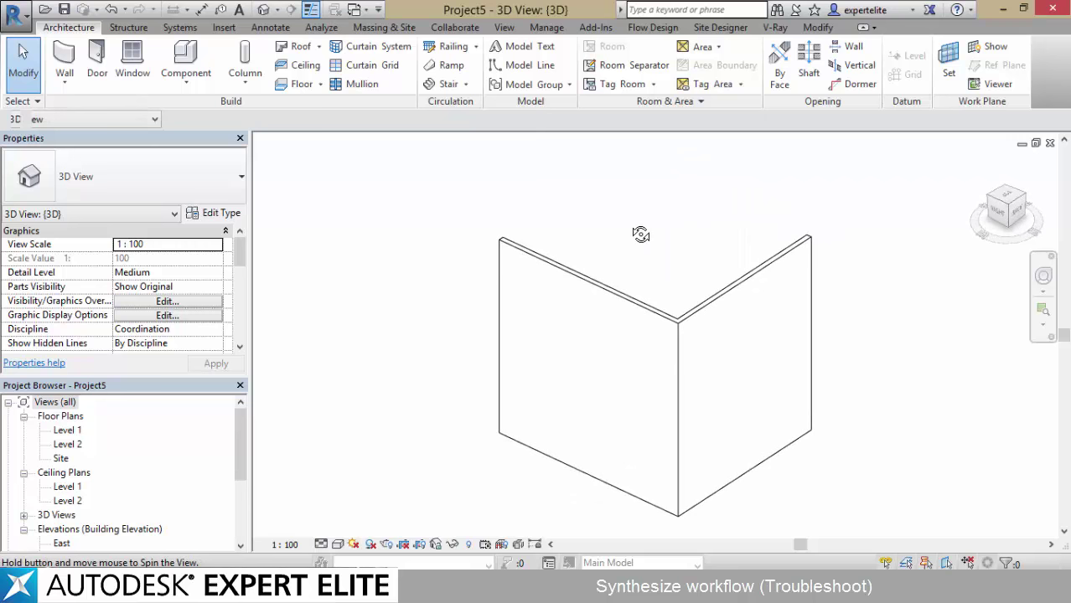
- Select each wall in turn and examine how the two walls meet at their shared corner
left_click(770, 428)
scroll(708, 320, "up", 4)
middle_click_drag(676, 305, 624, 238, "shift")
left_click(657, 208)
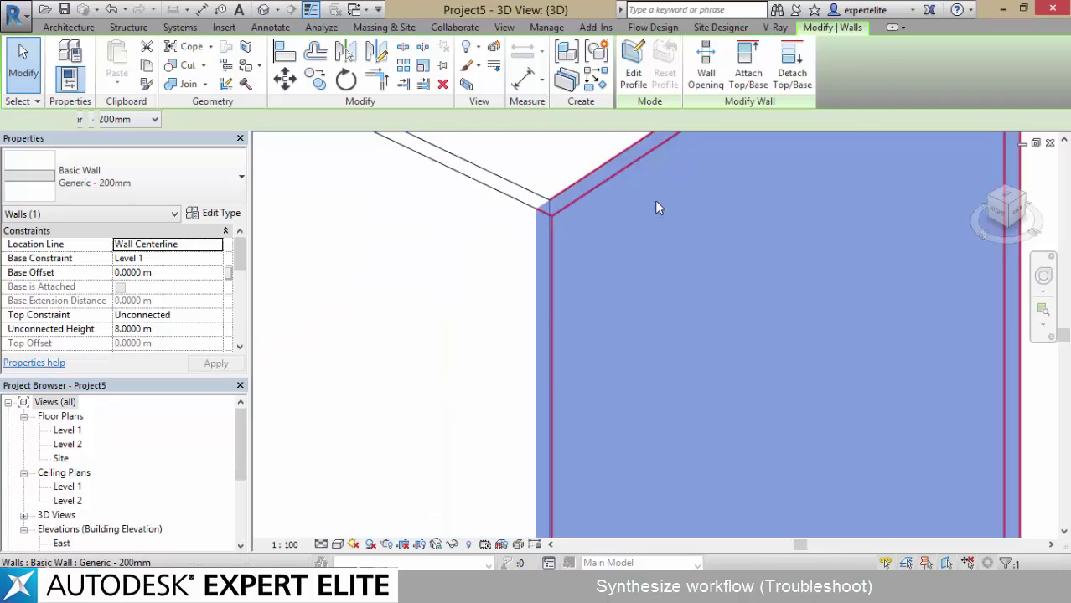
middle_click_drag(558, 230, 421, 172, "shift")
left_click(428, 191)
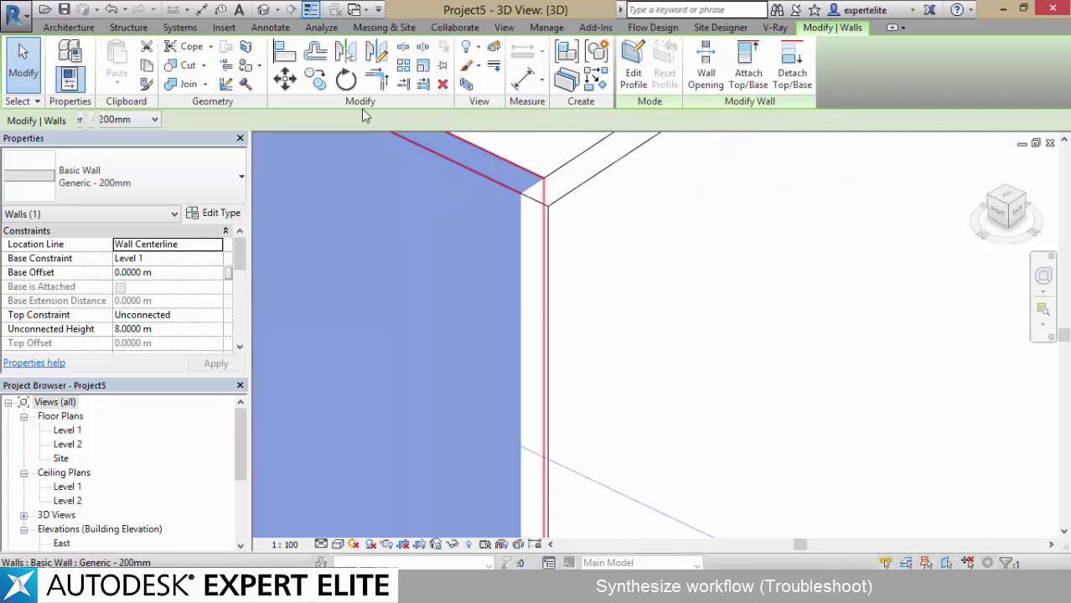
key("Escape")
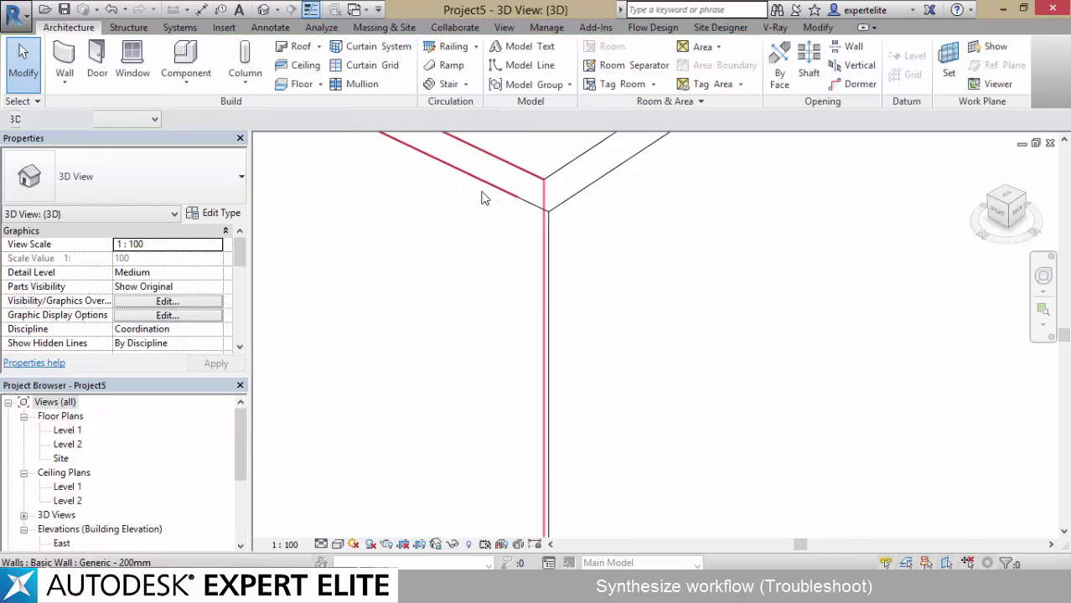
left_click(514, 216)
middle_click_drag(510, 187, 549, 252)
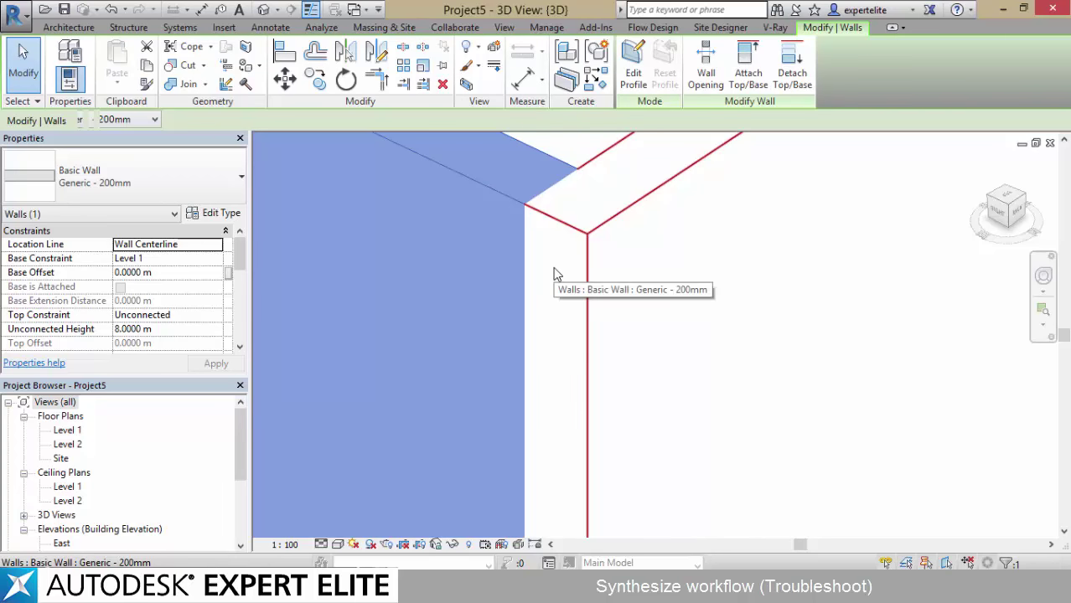
scroll(554, 272, "down", 3)
key("Escape")
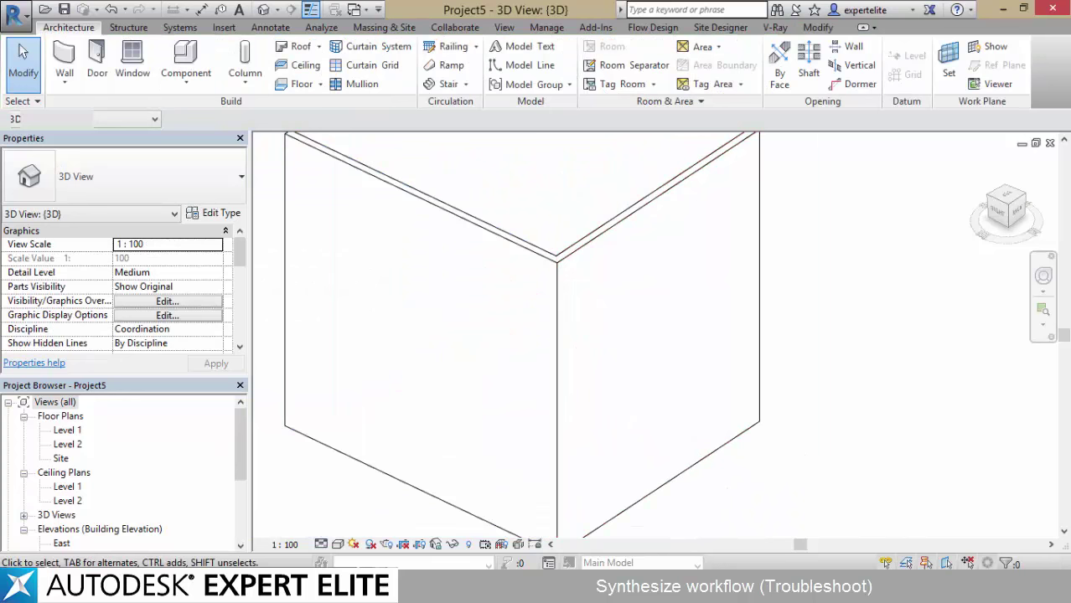
- Assign three wall faces to Dynamo's Select Faces node: the two large outer faces and the narrow end face at the corner
left_click(258, 502)
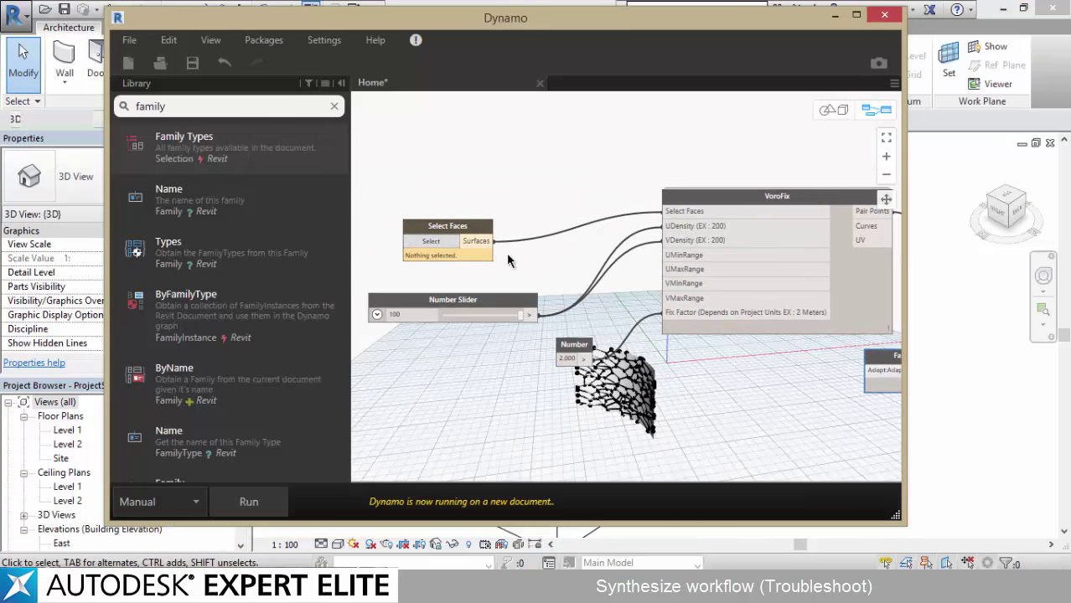
left_click(455, 239)
scroll(453, 243, "up", 2)
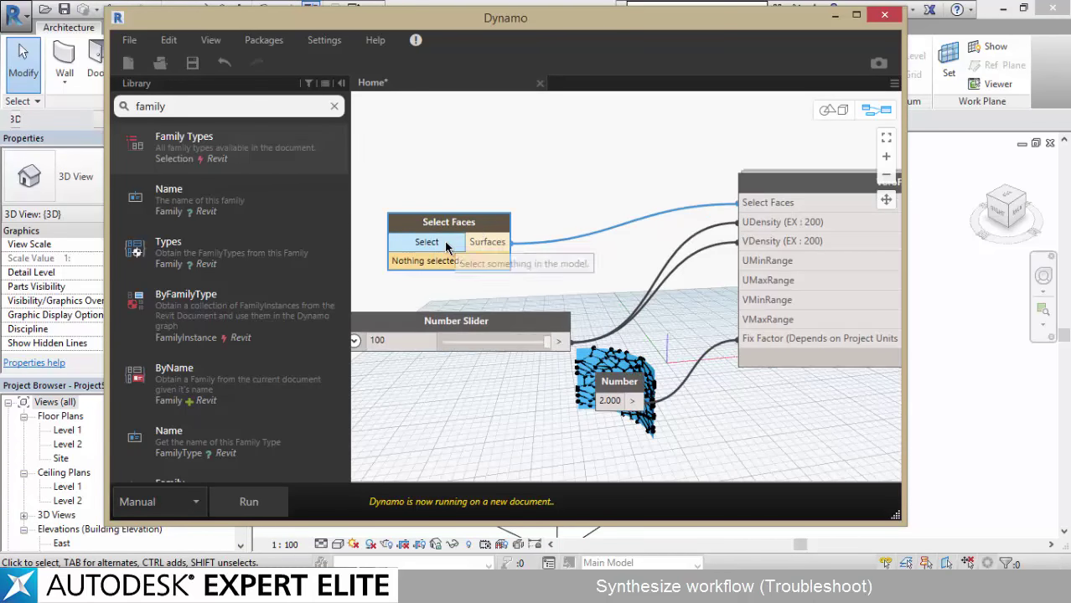
left_click(447, 244)
left_click(835, 15)
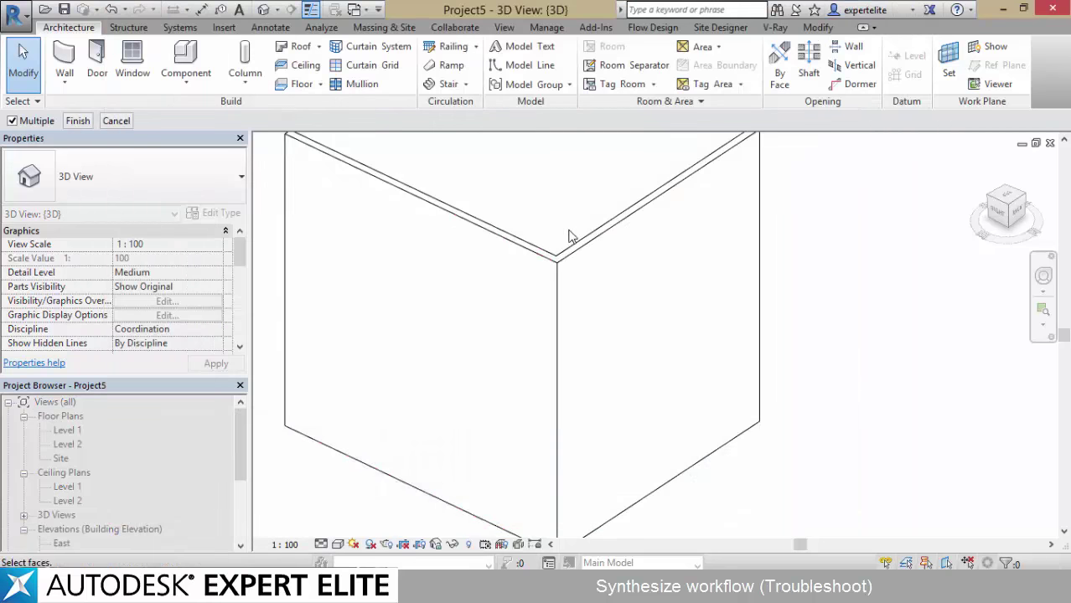
left_click(436, 314)
left_click(622, 327)
scroll(545, 234, "up", 3)
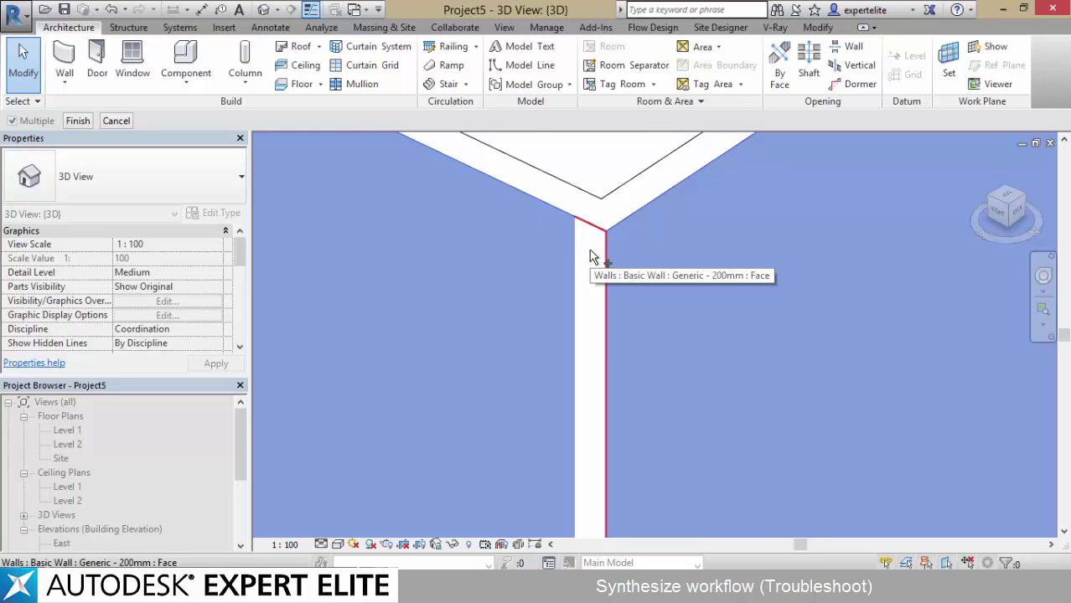
left_click(590, 251)
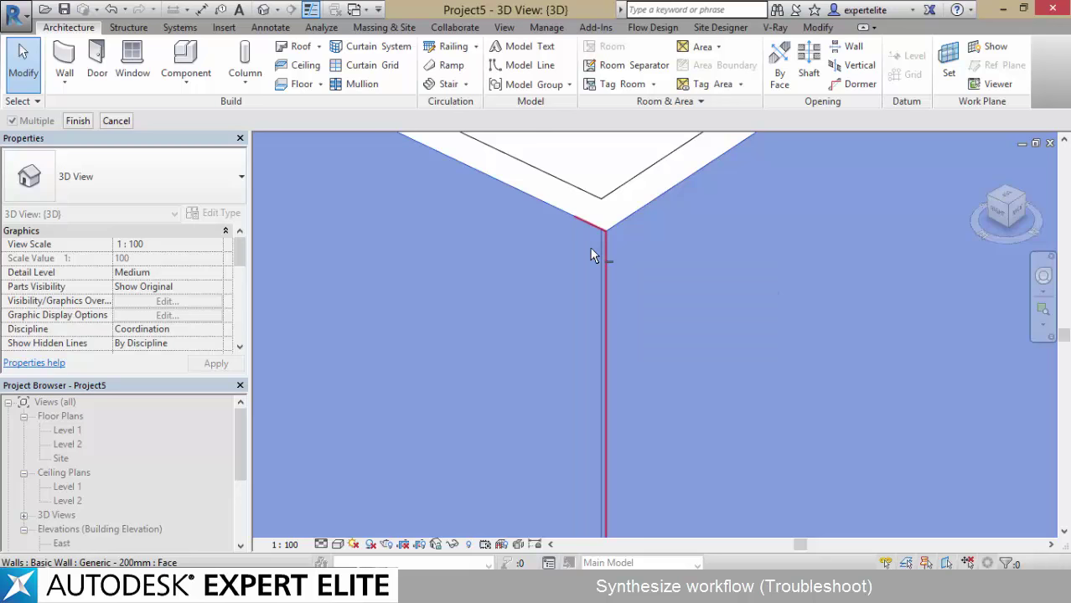
left_click(77, 120)
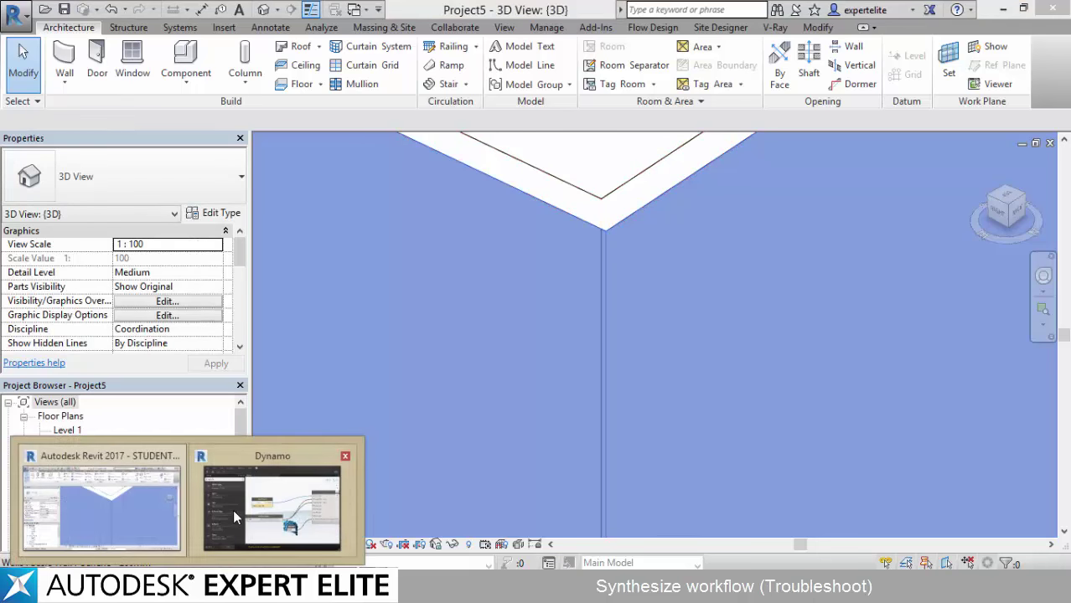
- Run the Dynamo graph on the three selected faces and return to the Revit model
left_click(233, 509)
left_click(249, 502)
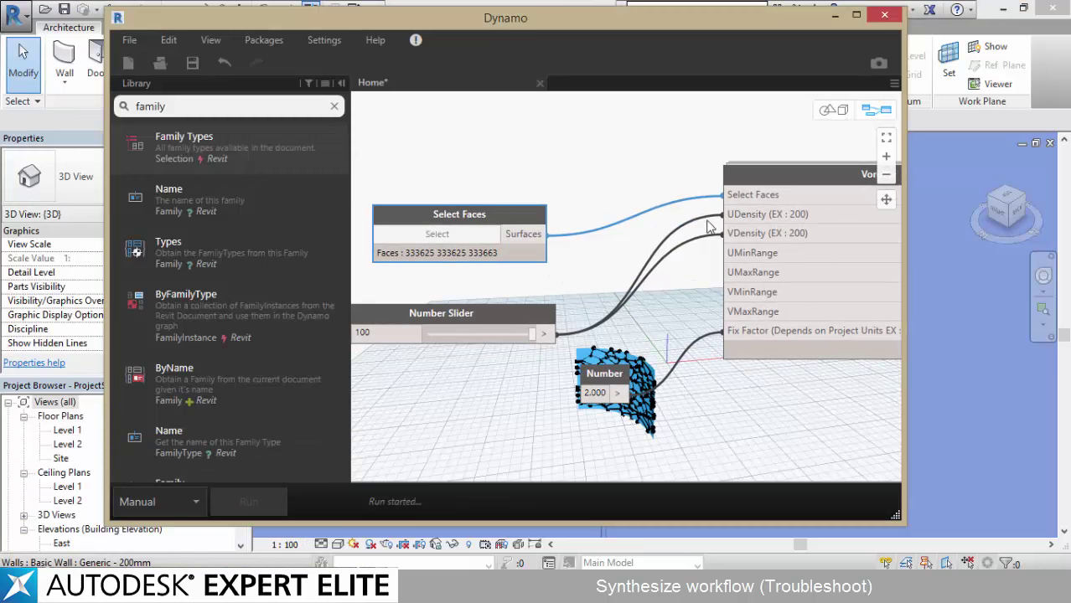
left_click(833, 19)
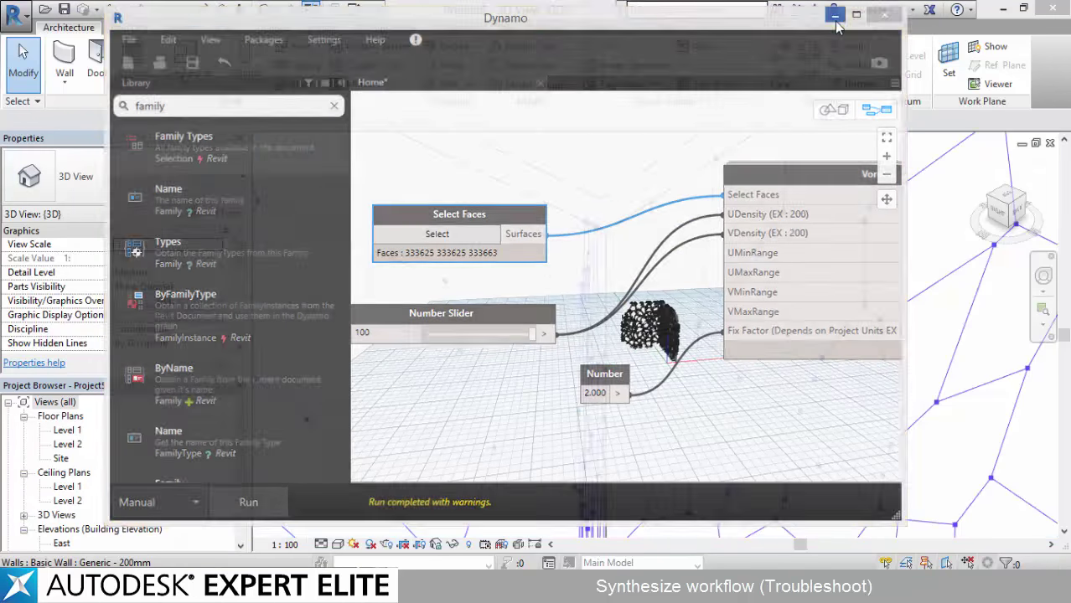
- Examine the Voronoi pattern along the narrow end face where the two walls meet
middle_click_drag(568, 279, 575, 197)
middle_click_drag(610, 306, 609, 149)
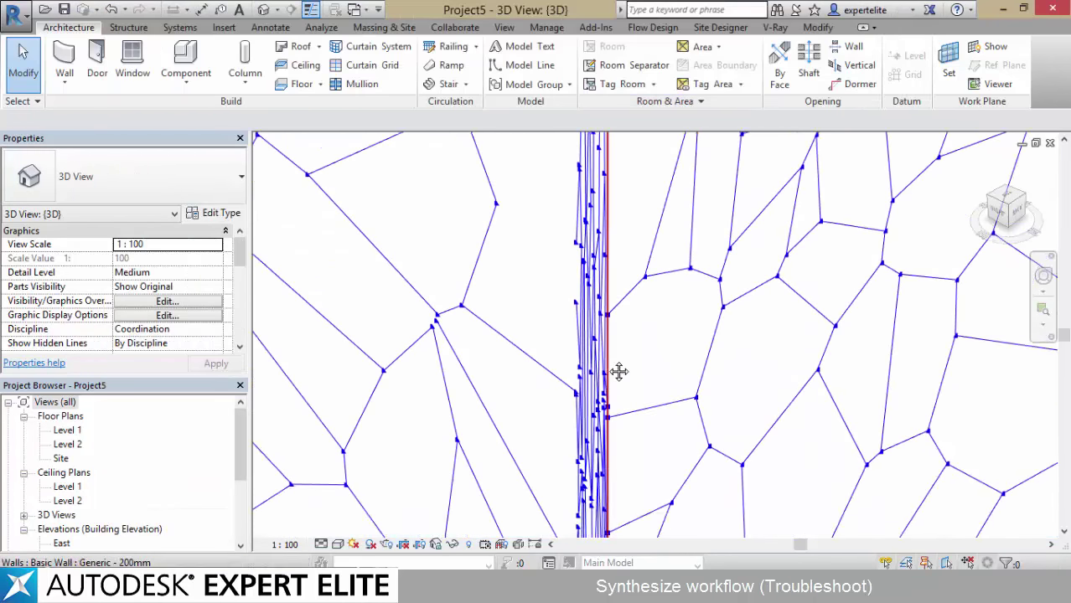
middle_click_drag(619, 371, 612, 238)
middle_click_drag(582, 370, 592, 286)
scroll(596, 288, "up", 2)
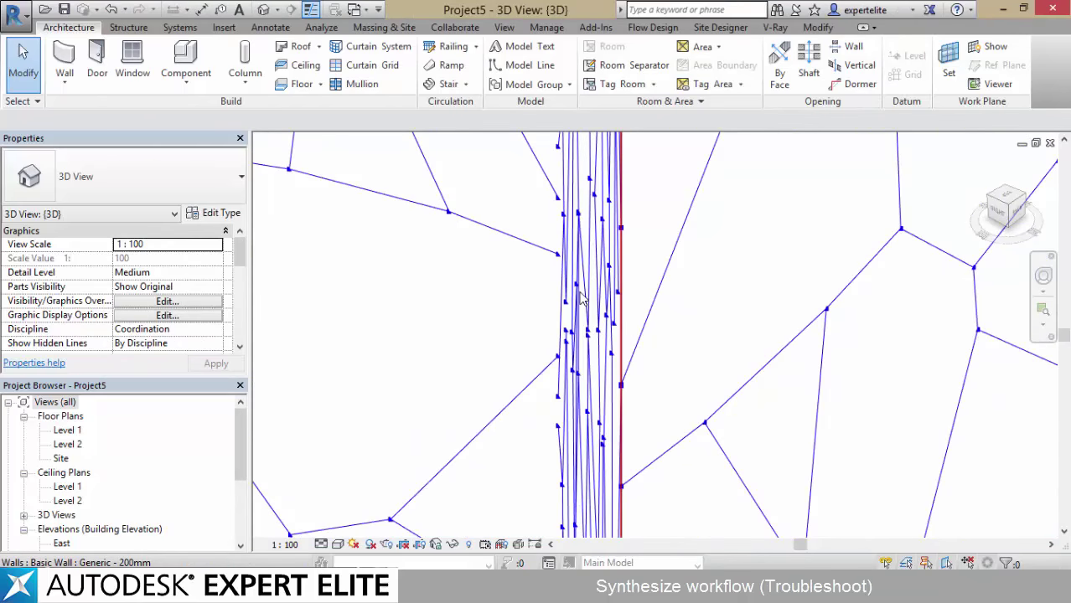
scroll(584, 302, "down", 4)
scroll(551, 253, "up", 3)
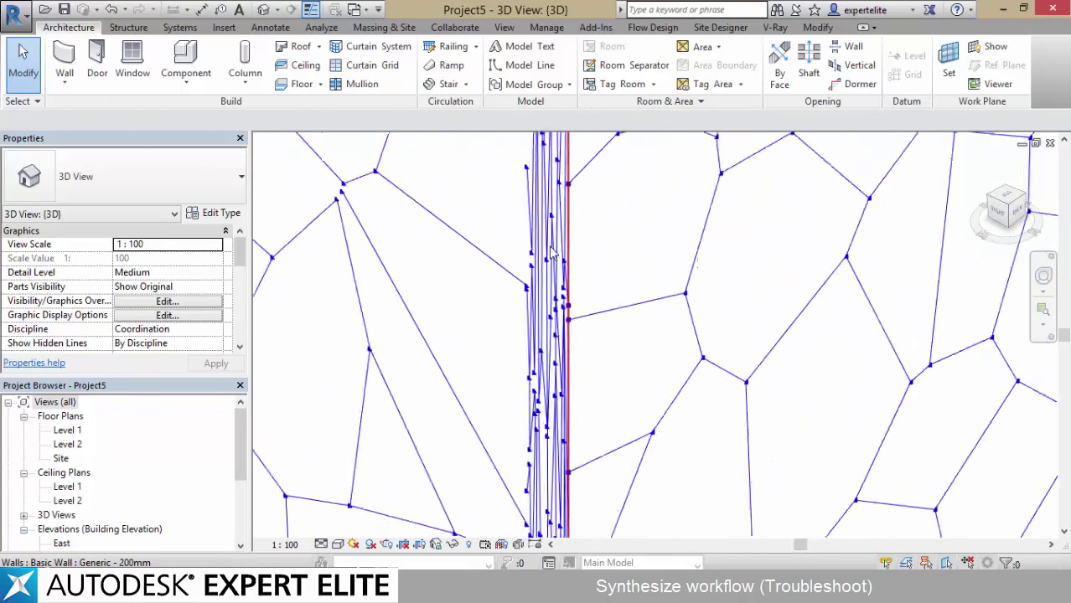
scroll(552, 253, "up", 1)
scroll(541, 260, "down", 3)
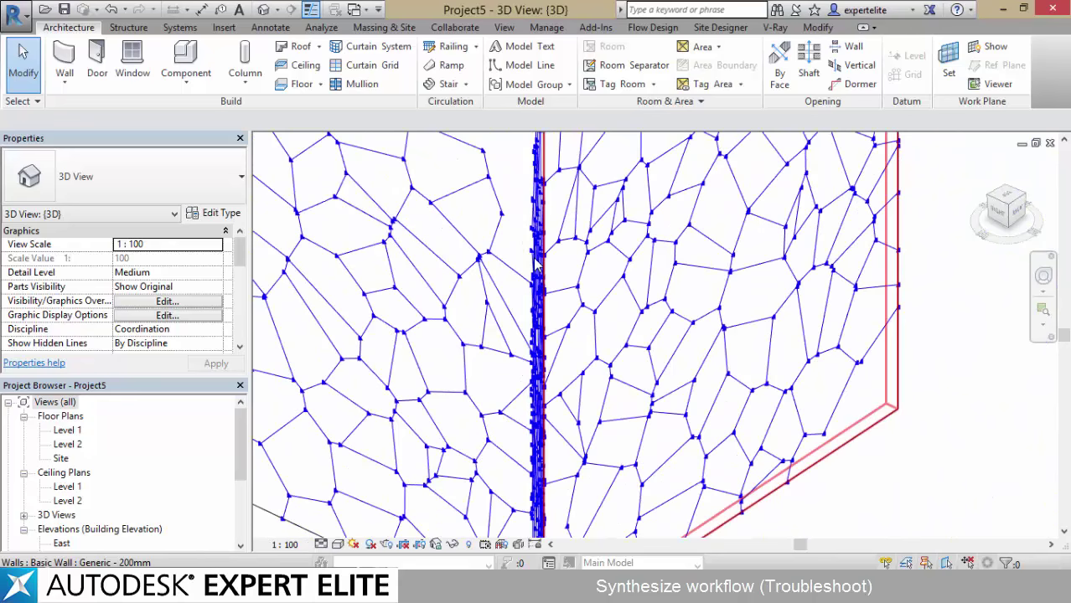
scroll(537, 264, "down", 3)
scroll(549, 269, "up", 3)
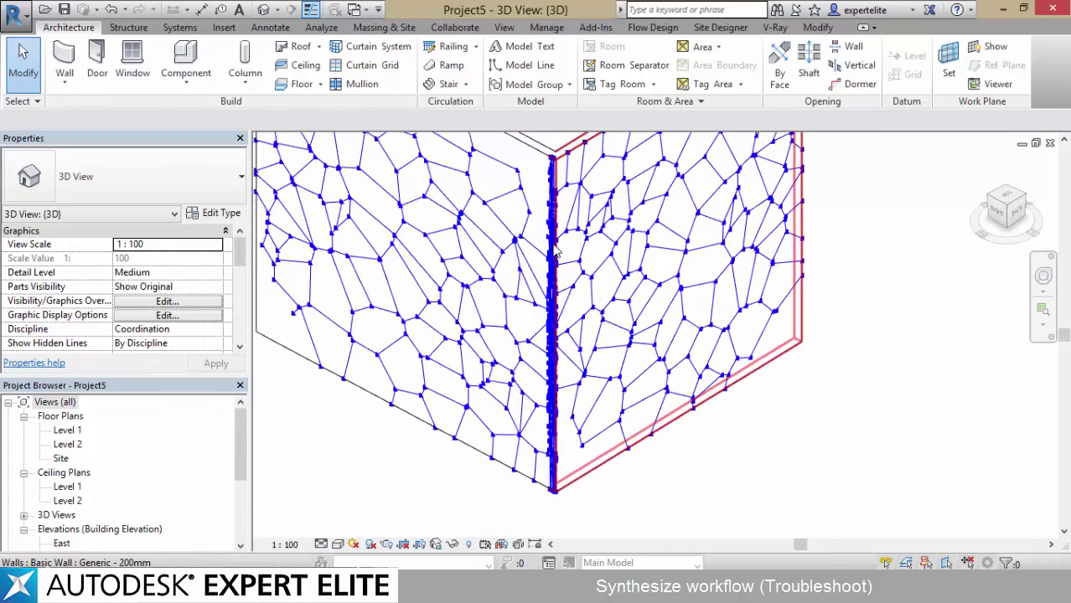
scroll(555, 251, "up", 2)
scroll(512, 260, "down", 3)
- Set the wall join at the shared corner to Miter and check the resulting wall edge there
left_click(437, 251)
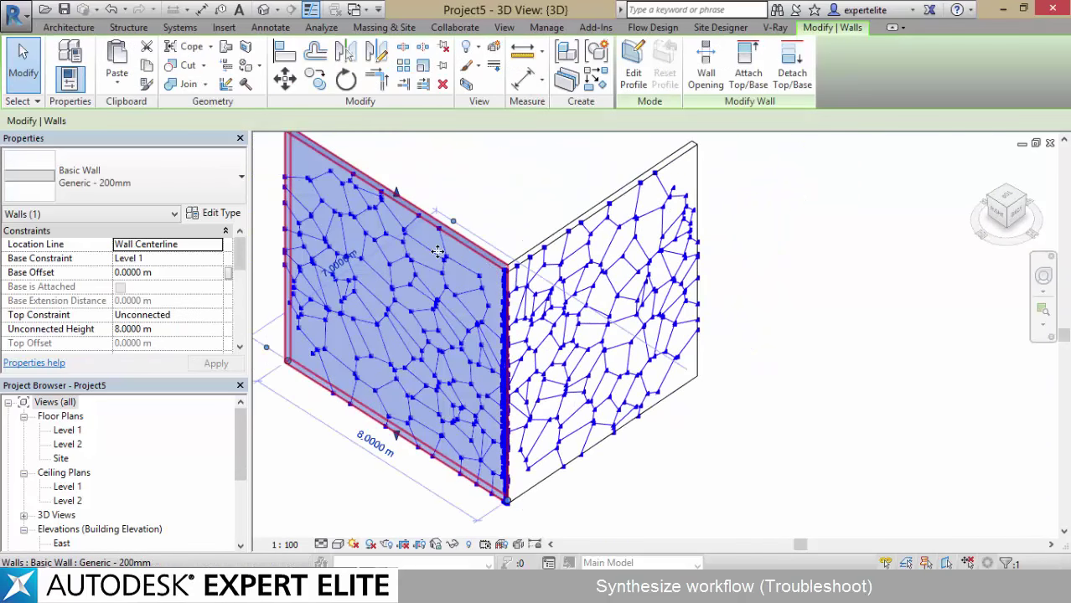
left_click(224, 89)
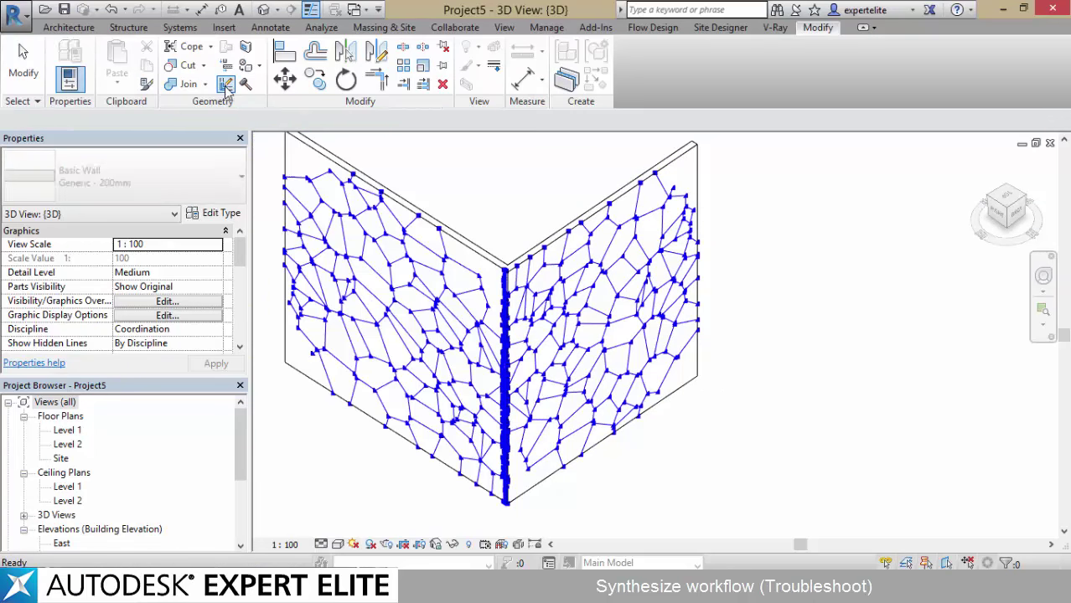
left_click(506, 501)
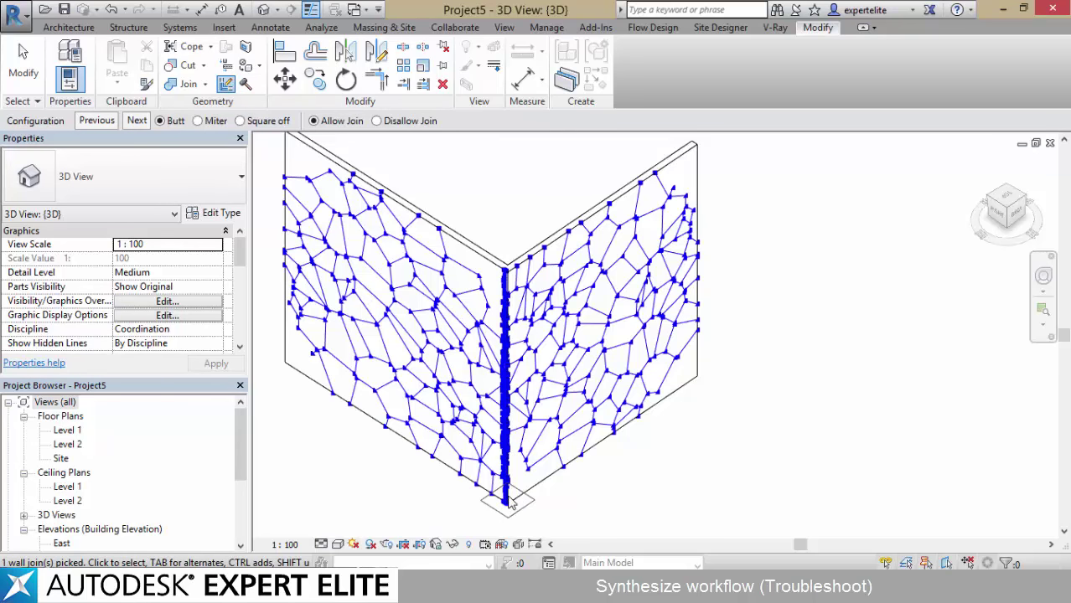
left_click(199, 121)
key("Escape")
key("Escape")
scroll(515, 237, "up", 5)
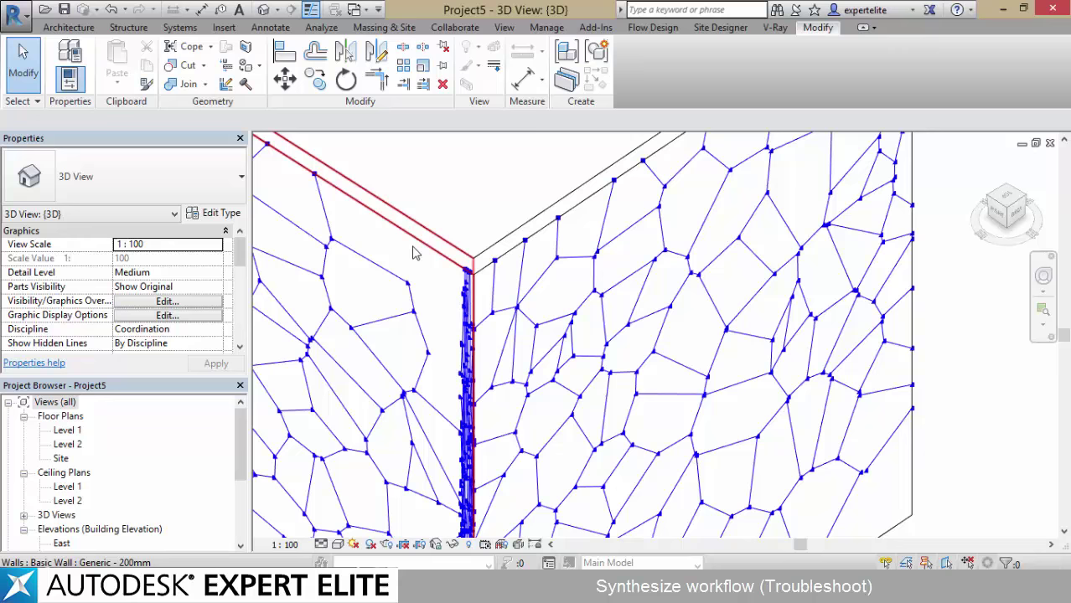
left_click(445, 301)
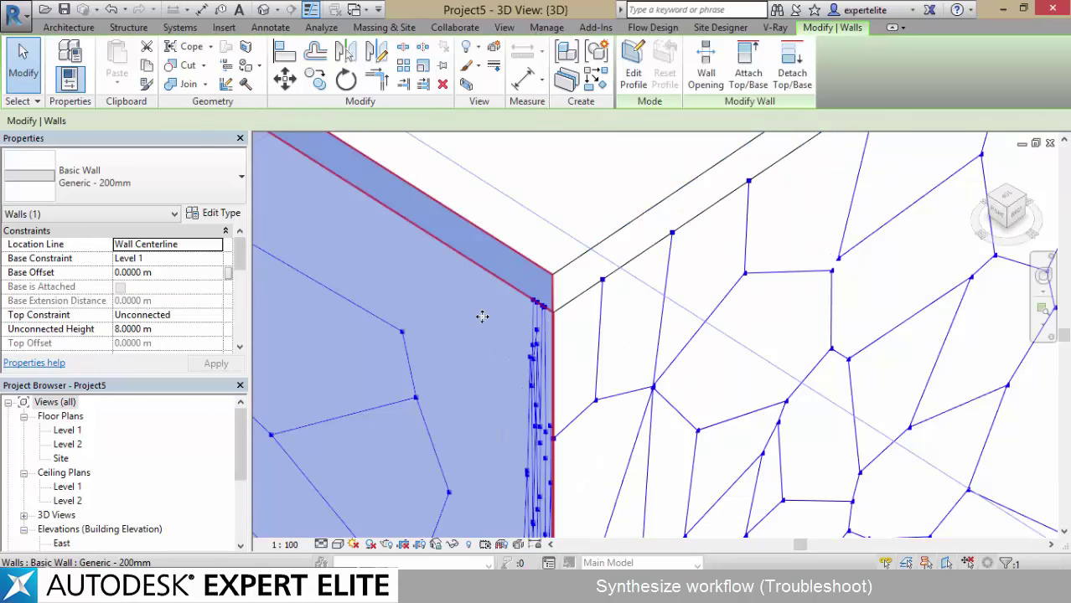
scroll(470, 316, "down", 3)
middle_click_drag(507, 235, 545, 129)
key("Escape")
- Reselect only the two large outer wall faces as the input of Dynamo's Select Faces node
mouse_move(188, 587)
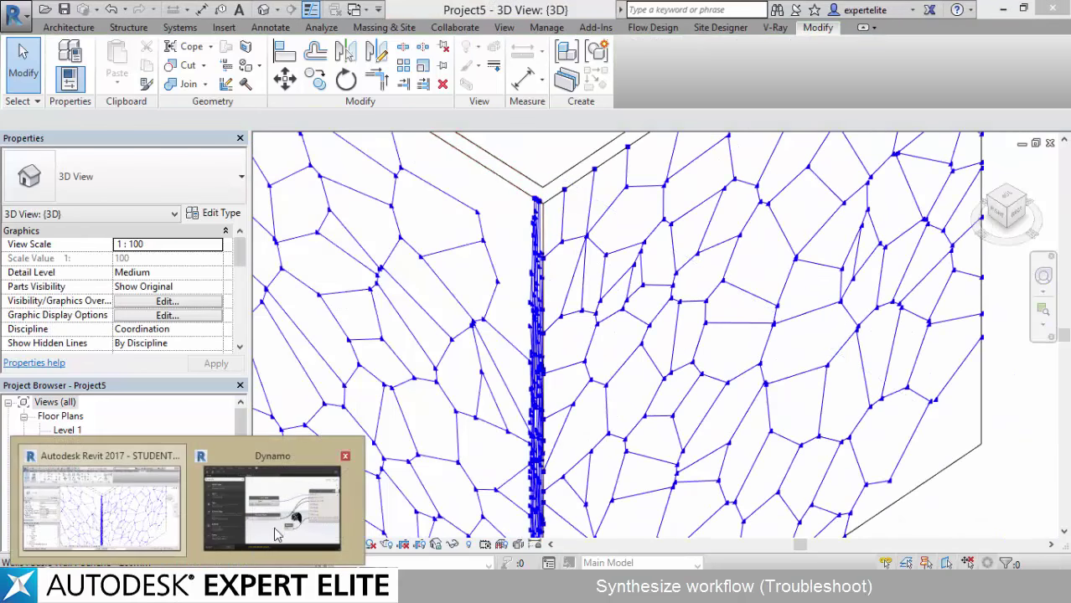
left_click(276, 534)
left_click(423, 238)
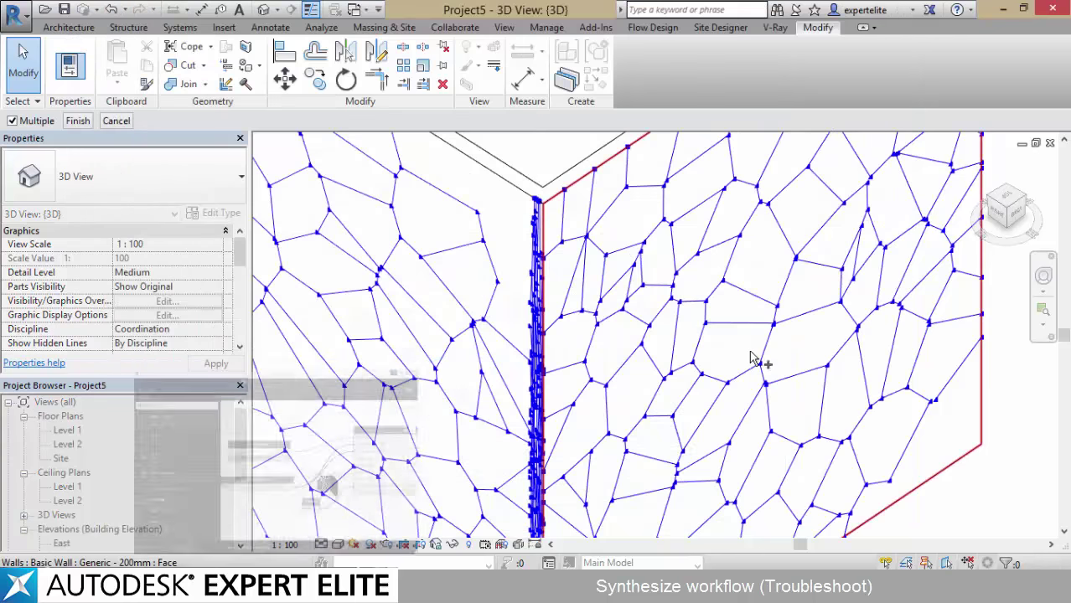
left_click(755, 358)
left_click(469, 268)
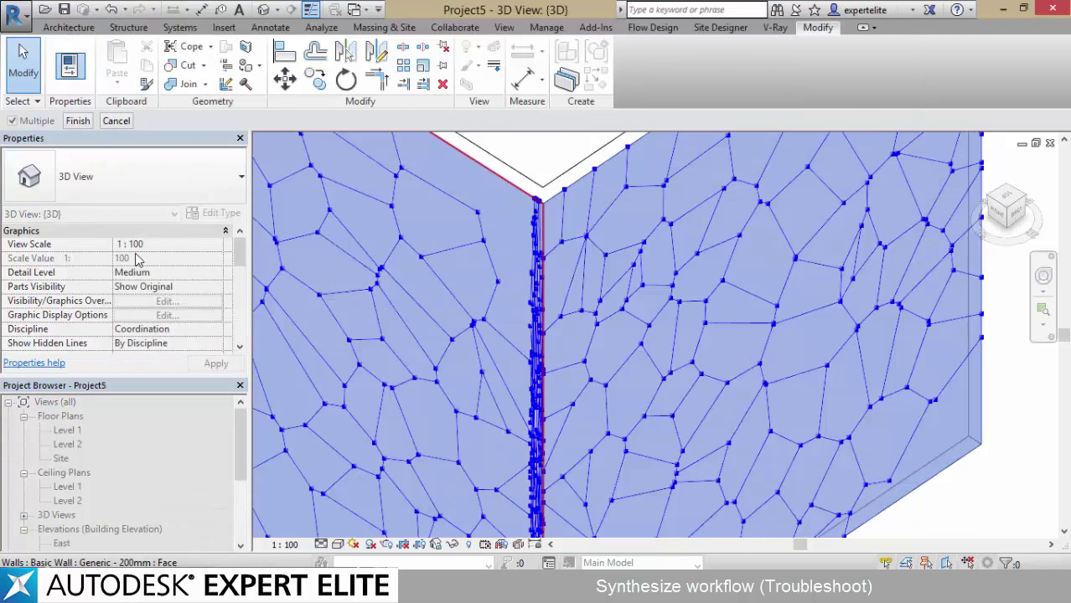
left_click(80, 121)
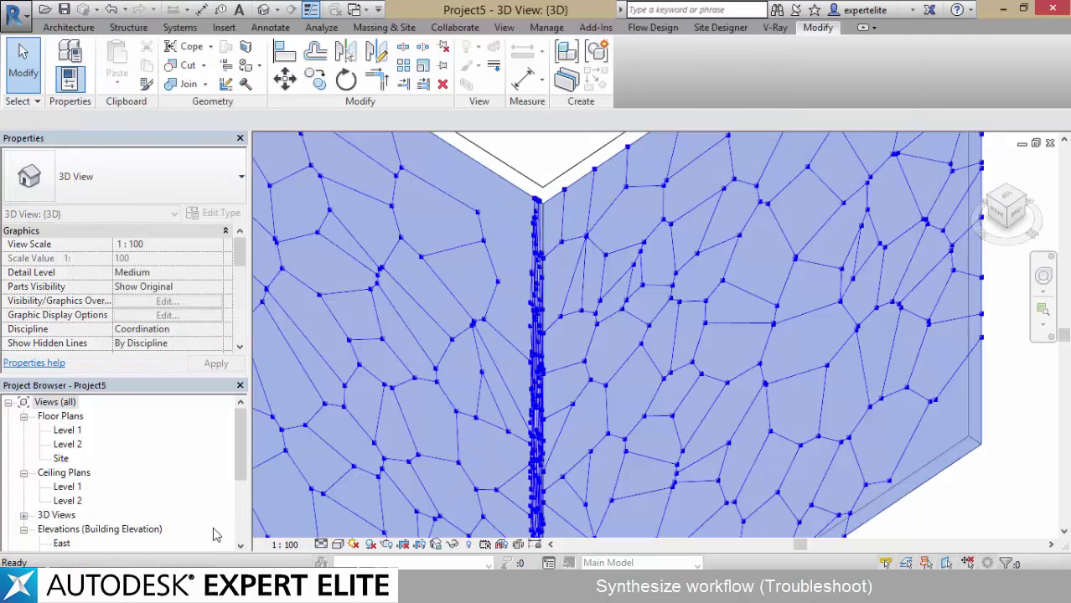
- Rerun the Dynamo graph on the two outer faces and inspect the Voronoi pattern along the mitered corner in Revit
left_click(279, 525)
left_click(832, 16)
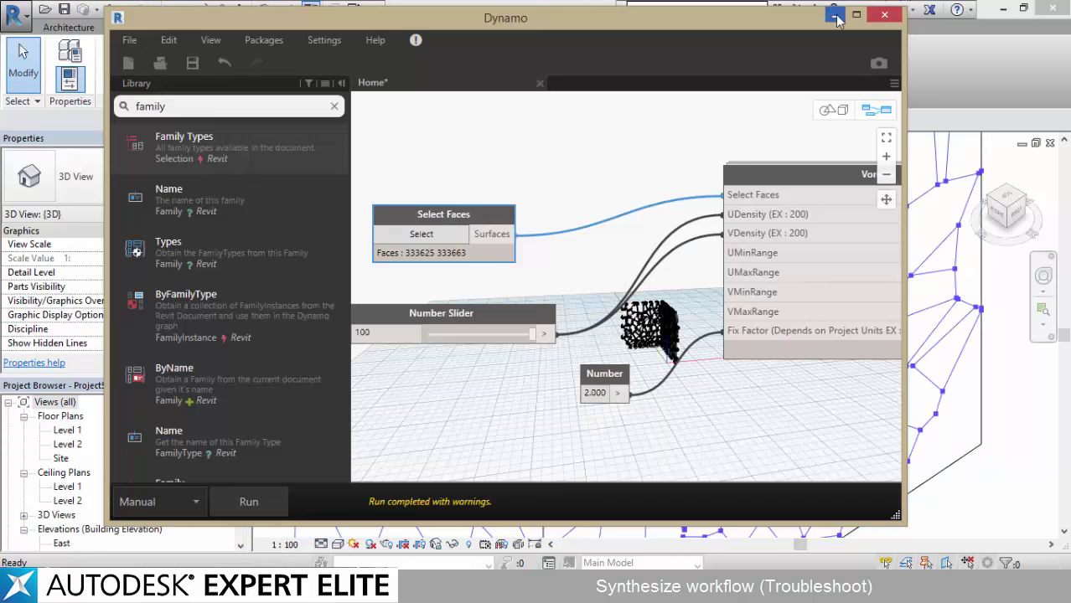
scroll(755, 333, "up", 4)
mouse_move(753, 323)
middle_mouse_down("shift")
mouse_move(758, 300)
mouse_move(770, 314)
mouse_move(748, 315)
middle_mouse_up("shift")
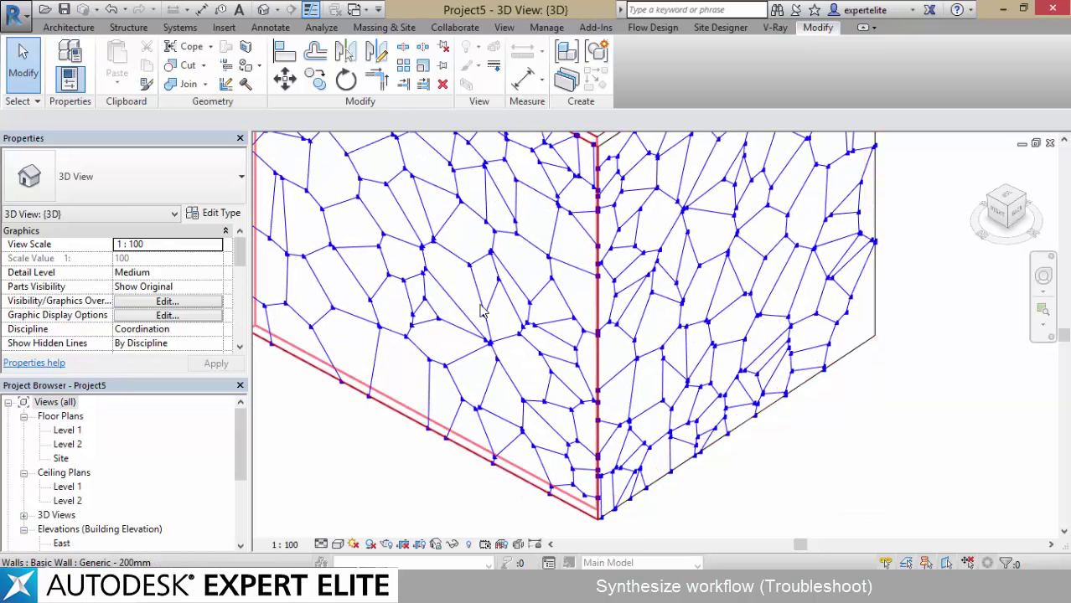
middle_click_drag(646, 310, 617, 281)
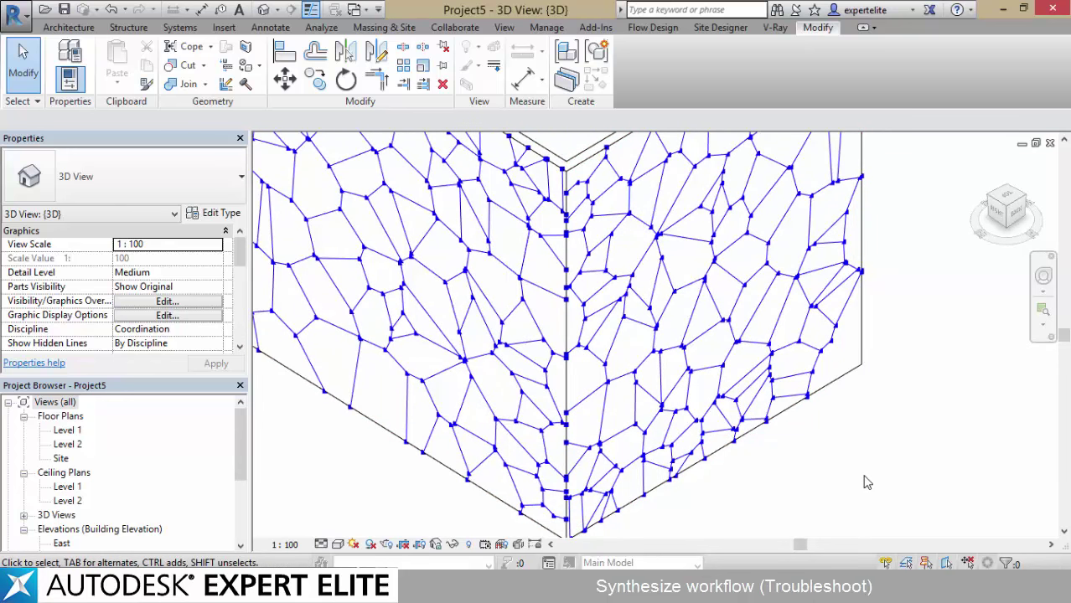
scroll(867, 482, "down", 5)
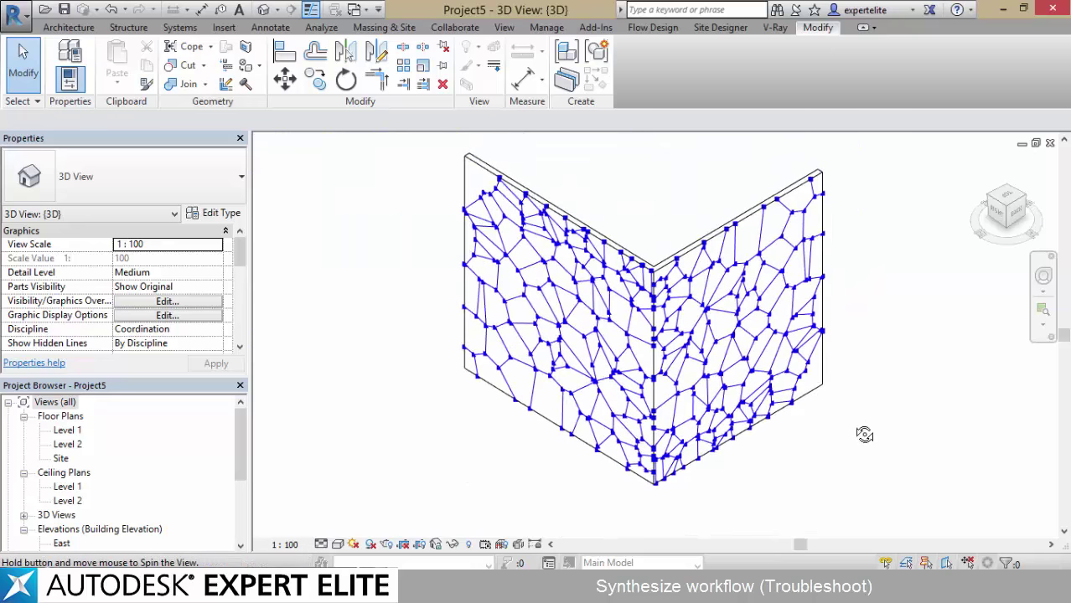
middle_click_drag(867, 419, 765, 409)
scroll(735, 444, "up", 2)
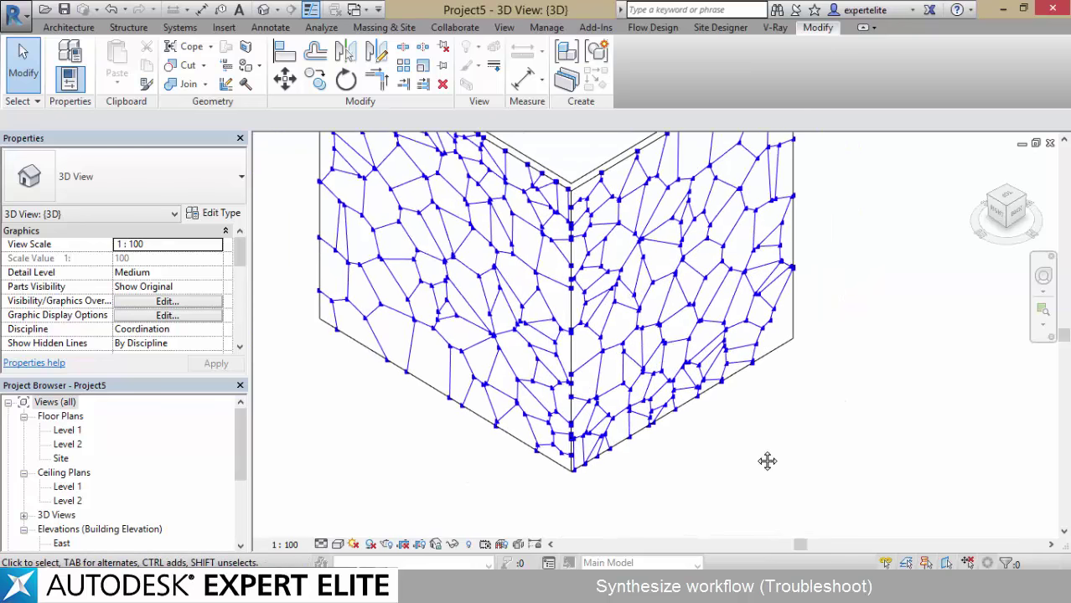
- Examine closely how the Voronoi lines of both walls meet along their shared vertical corner edge
middle_click_drag(768, 459, 796, 511)
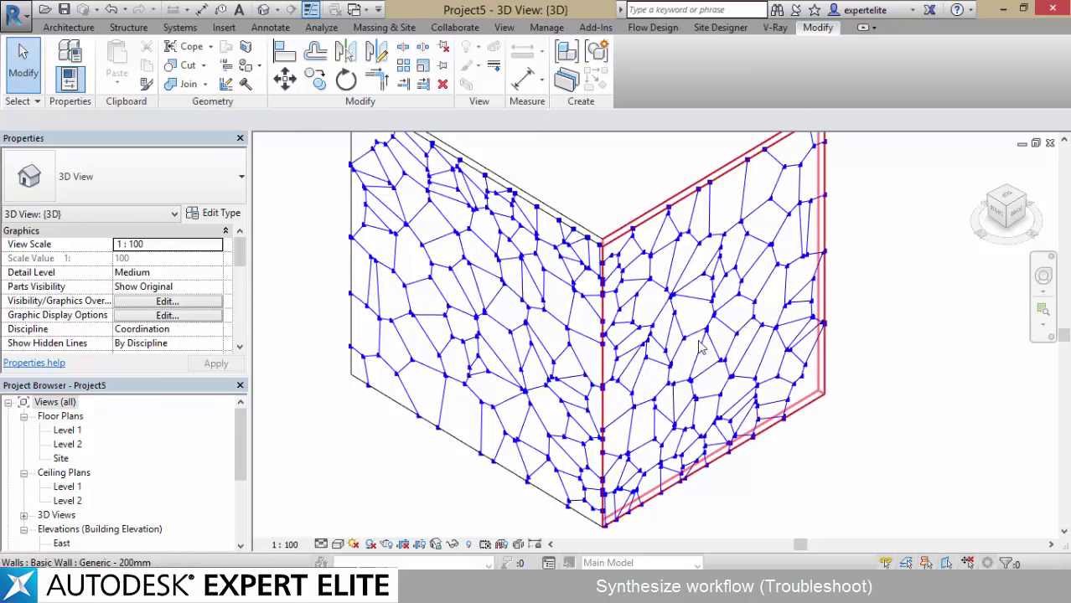
scroll(620, 381, "up", 5)
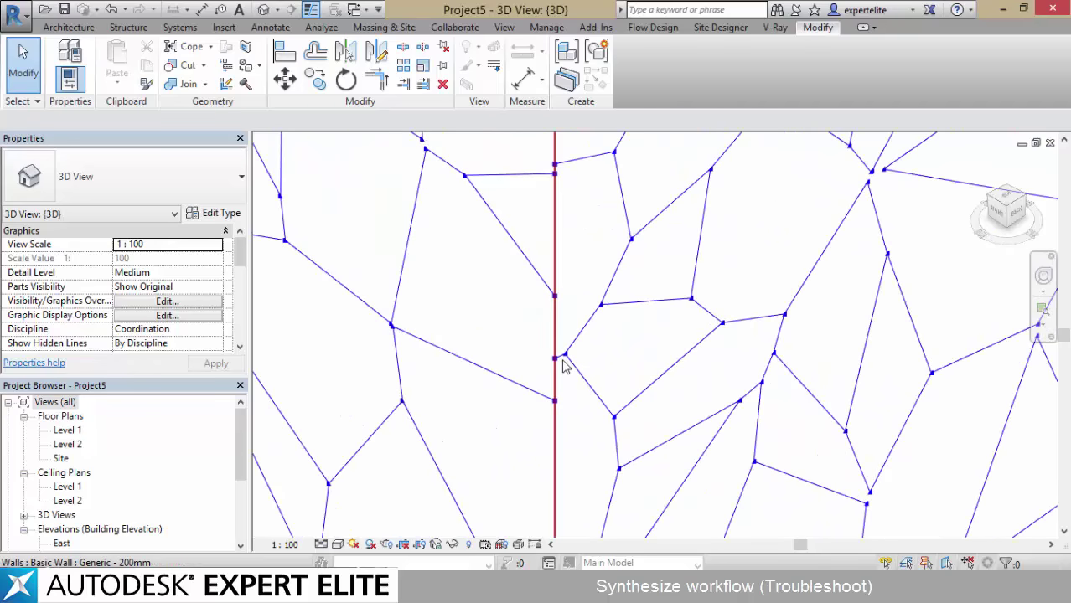
middle_click_drag(557, 407, 481, 307)
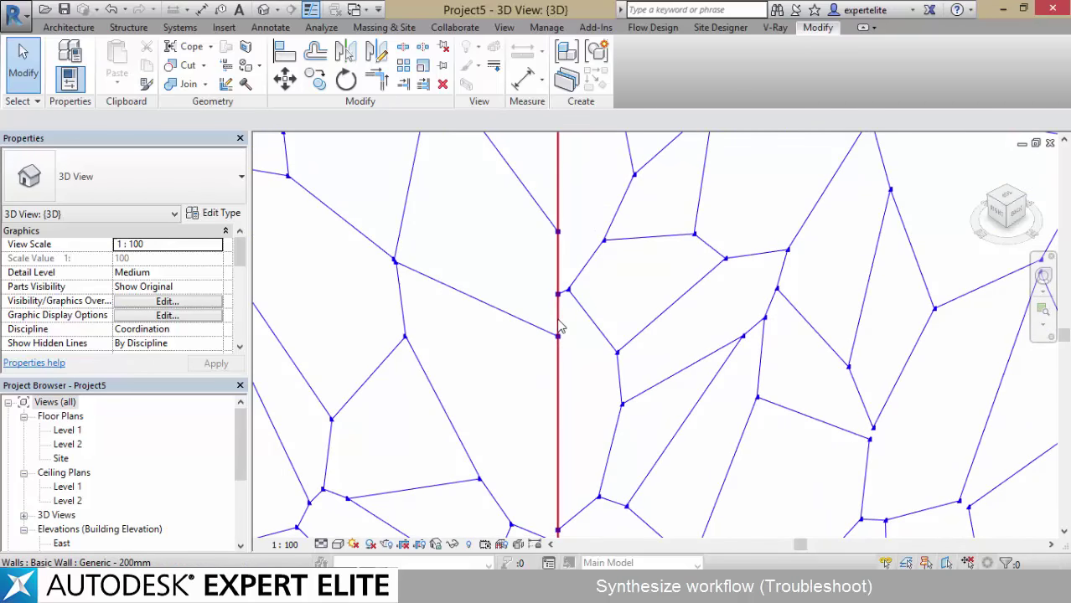
middle_click_drag(558, 523, 561, 426)
middle_click_drag(566, 467, 562, 300)
scroll(560, 367, "up", 2)
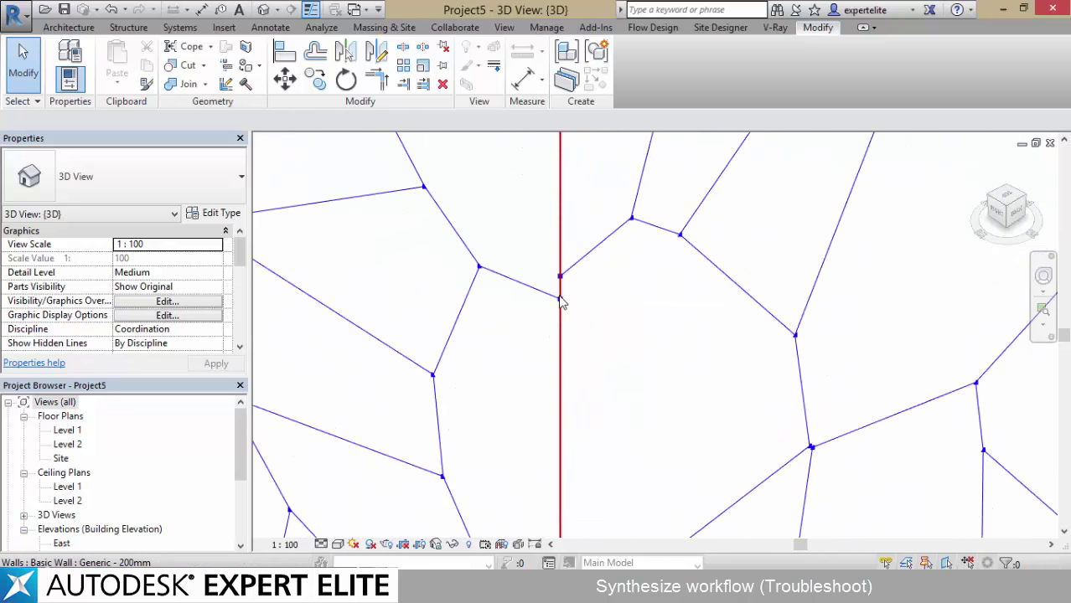
scroll(562, 295, "down", 3)
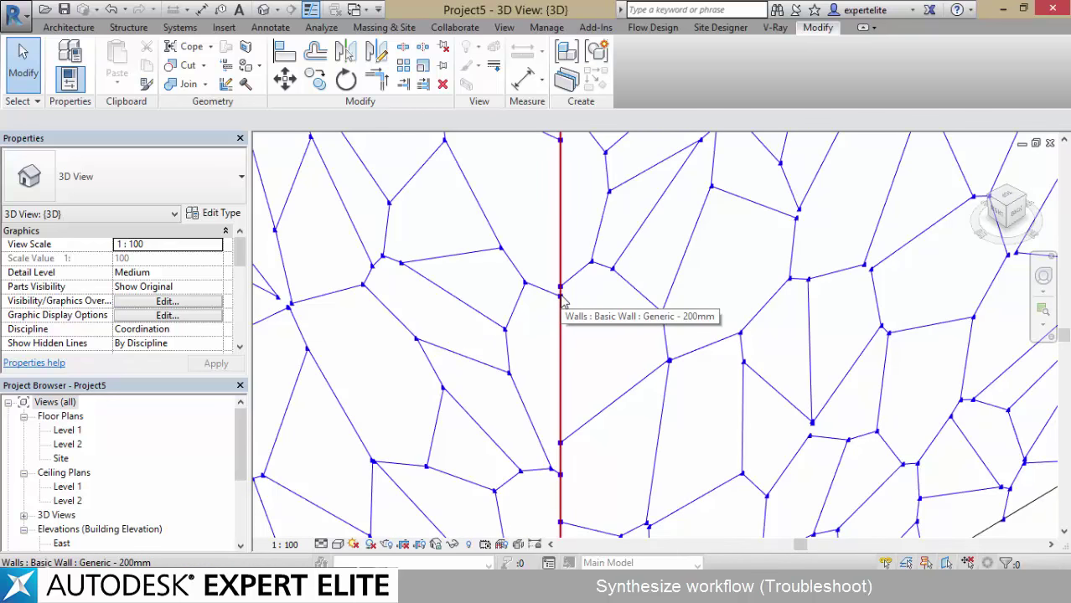
scroll(562, 302, "down", 5)
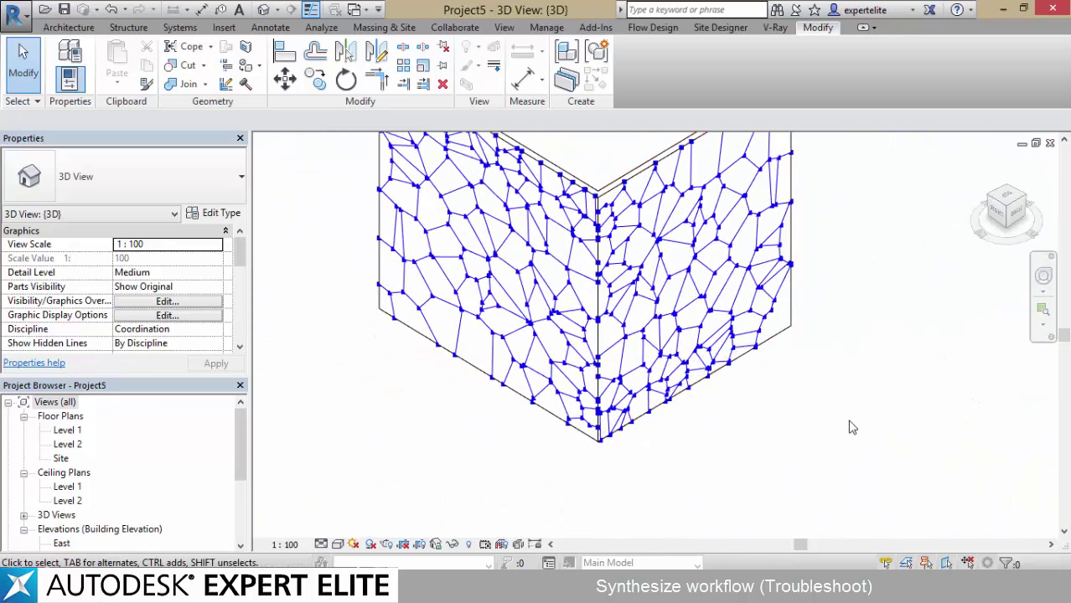
middle_click_drag(741, 416, 756, 433)
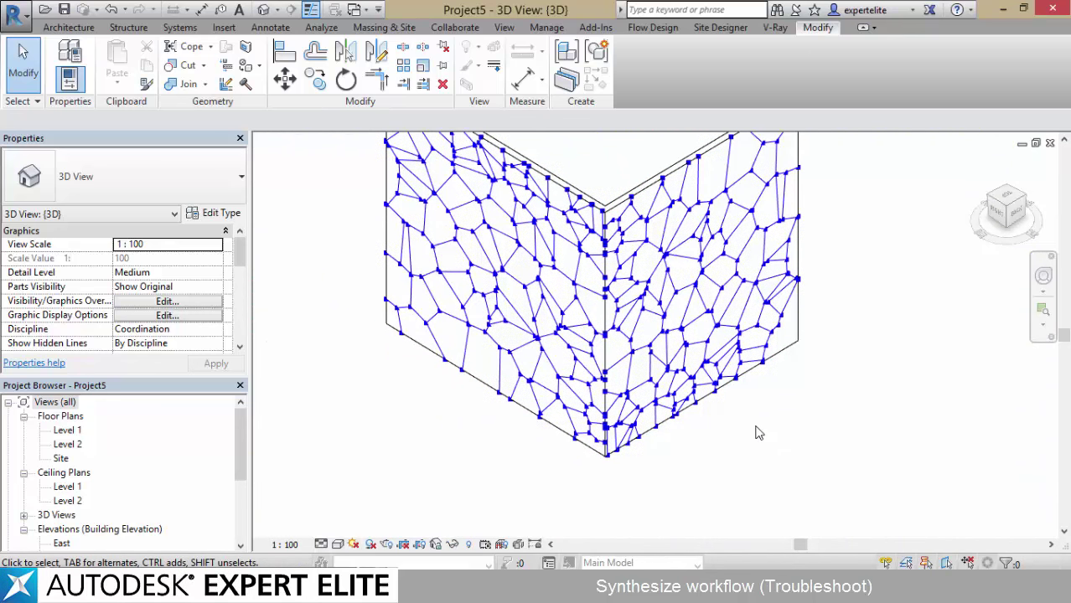
middle_click_drag(752, 432, 751, 443)
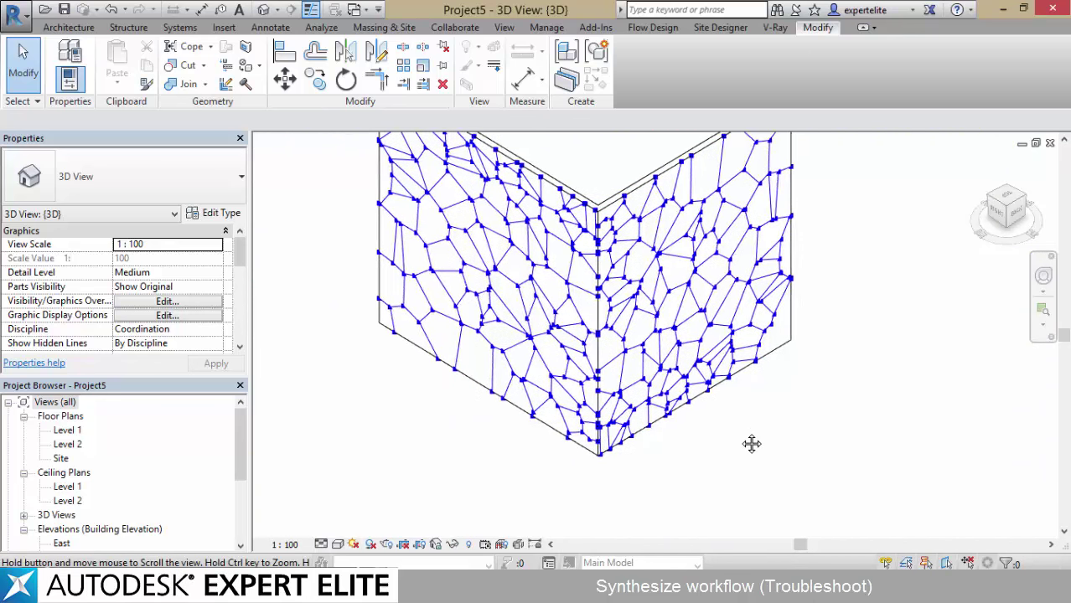
- Draw a curved Generic - 200mm wall with a start-end-radius arc beside the two joined walls
left_click(68, 27)
left_click(65, 59)
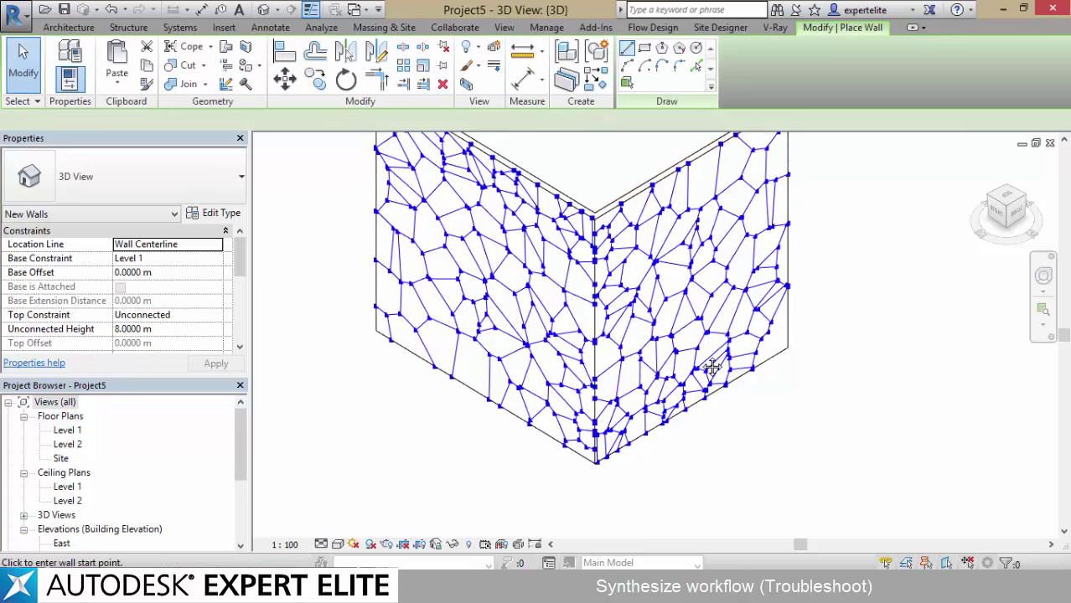
scroll(905, 266, "down", 2)
left_click(627, 65)
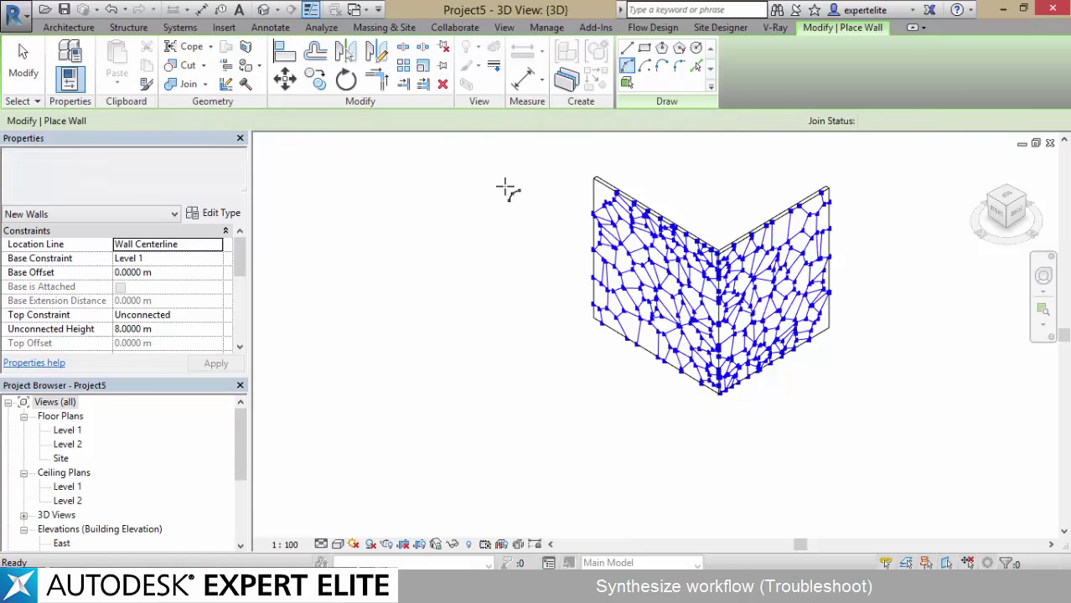
left_click(285, 295)
left_click(519, 436)
left_click(423, 432)
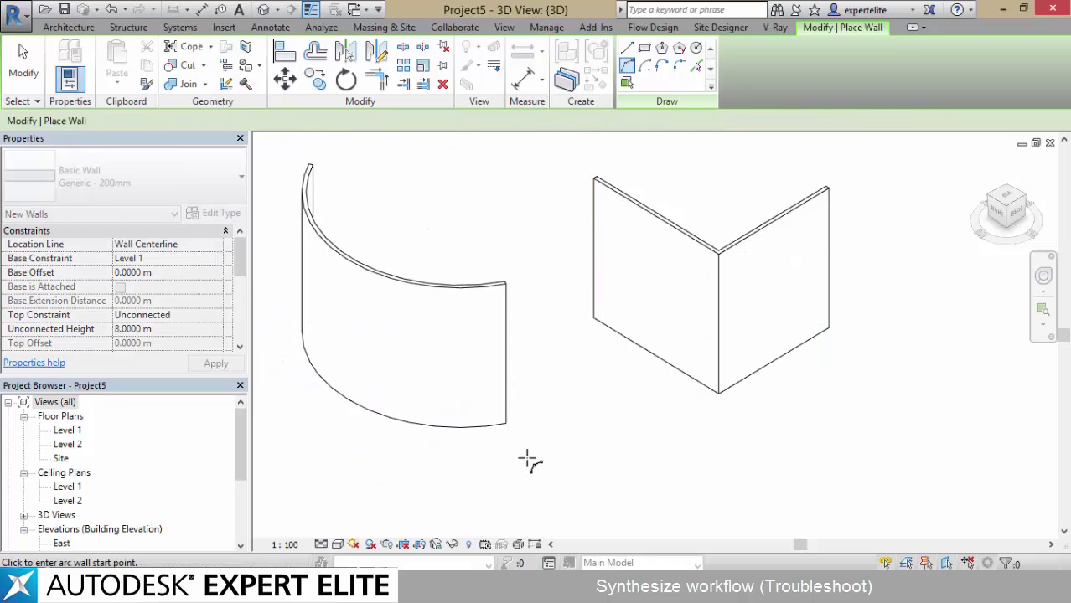
key("Escape")
key("Escape")
left_click(641, 329)
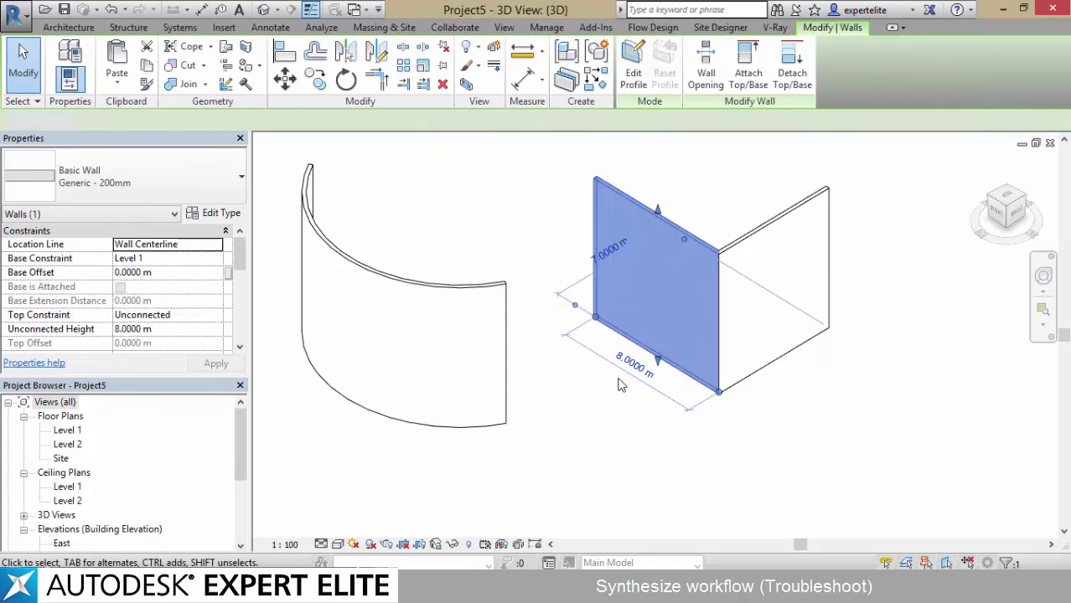
left_click(824, 365)
left_click(788, 298)
left_click(698, 285)
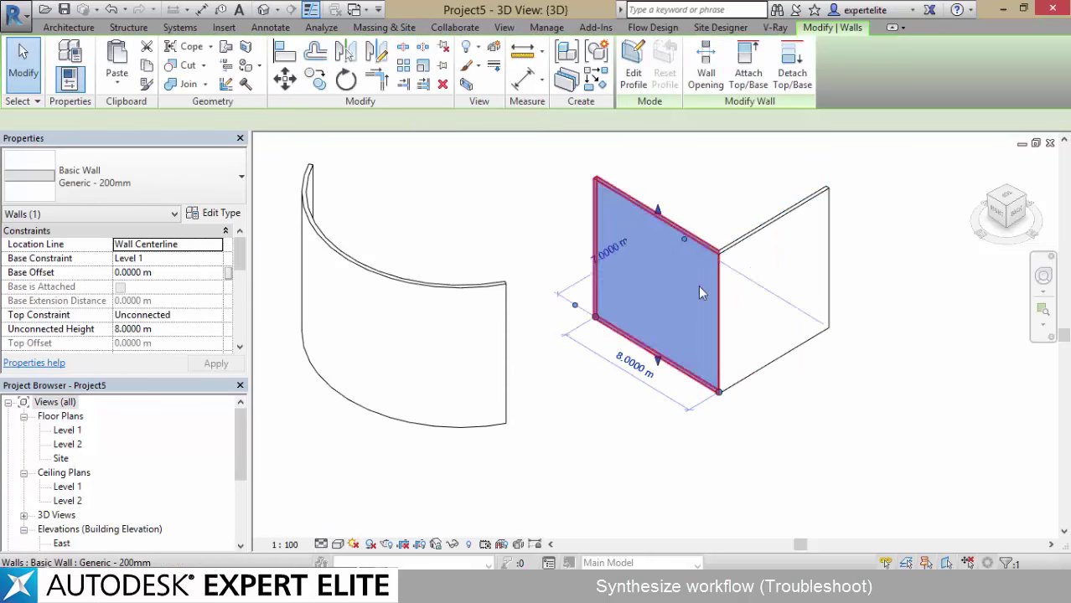
left_click(553, 315)
left_click(444, 350)
key("Escape")
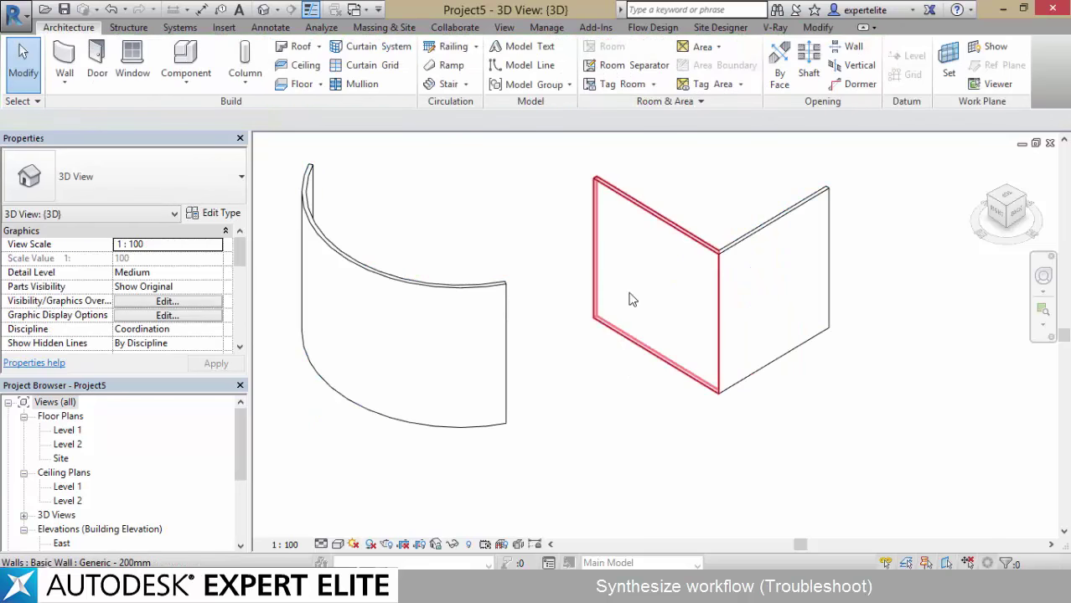
left_click(687, 299)
key("Escape")
left_click(474, 357)
key("Escape")
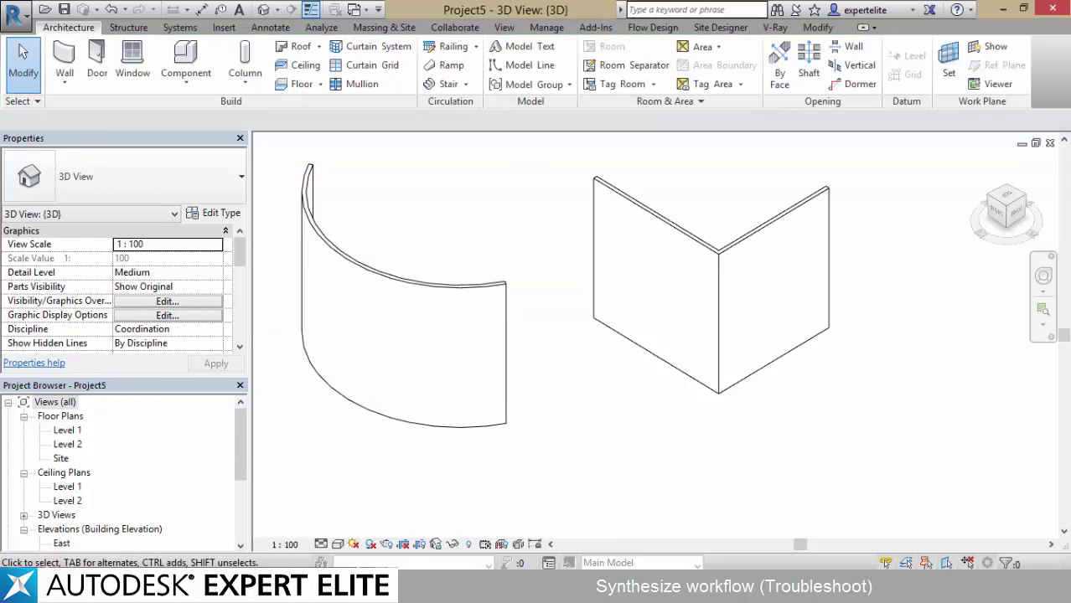
- Switch to Dynamo and delete the Family Types node feeding AdaptiveComponent.ByPoints
mouse_move(187, 591)
left_click(273, 517)
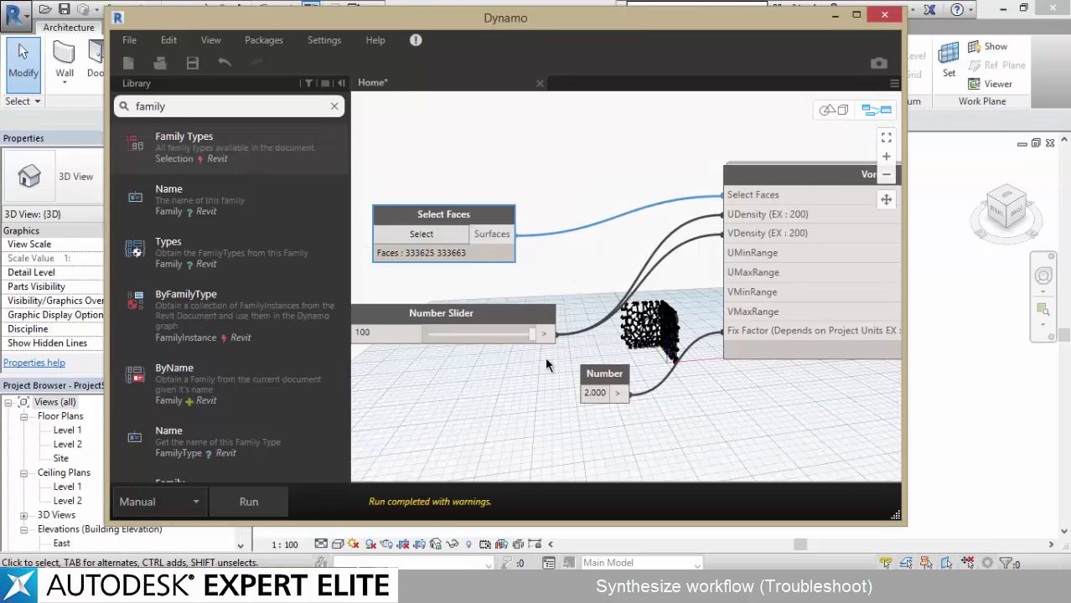
middle_click_drag(545, 357, 539, 366)
scroll(623, 258, "down", 2)
middle_click_drag(552, 282, 325, 275)
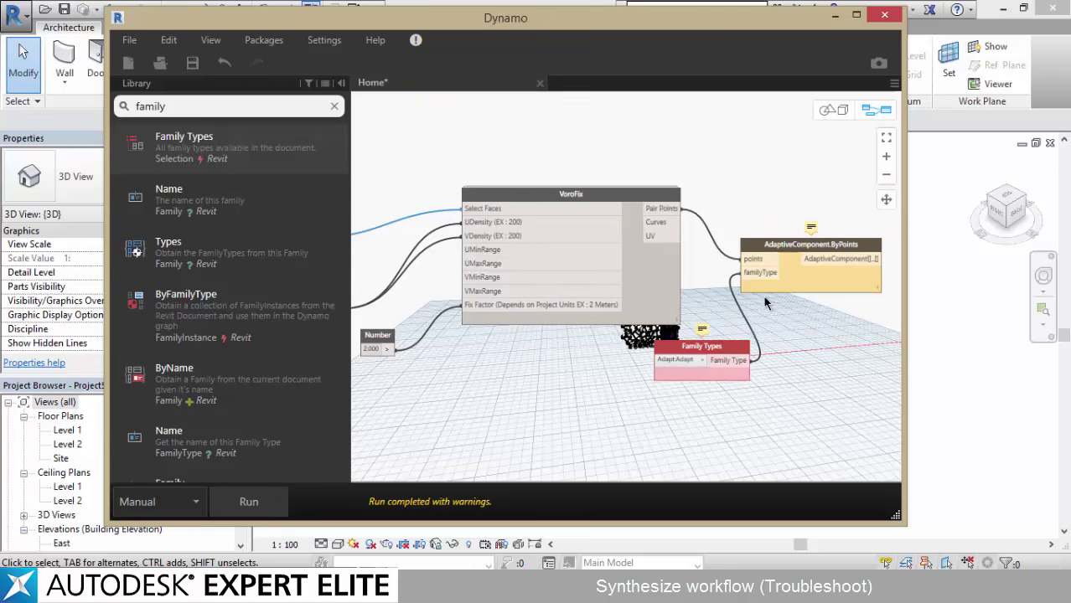
scroll(587, 355, "up", 2)
left_click(710, 351)
key("Delete")
middle_click_drag(756, 320, 619, 337)
- Switch to Revit, open the Adapt.rfa family and load it into Project5, closing the family without placing an instance
left_click(835, 15)
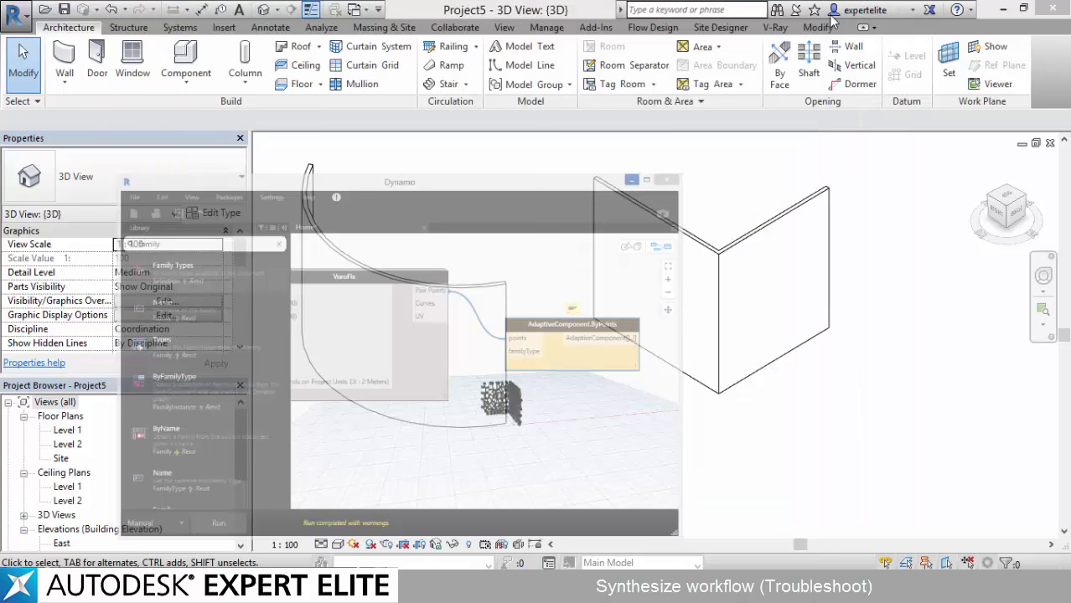
left_click(13, 15)
left_click(202, 91)
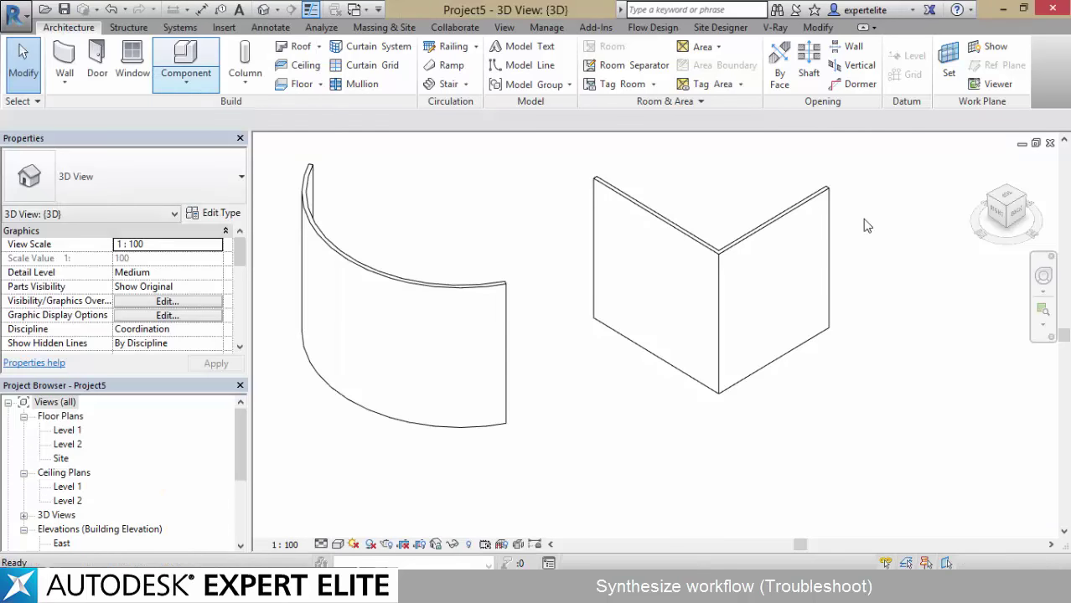
key("ctrl+Tab")
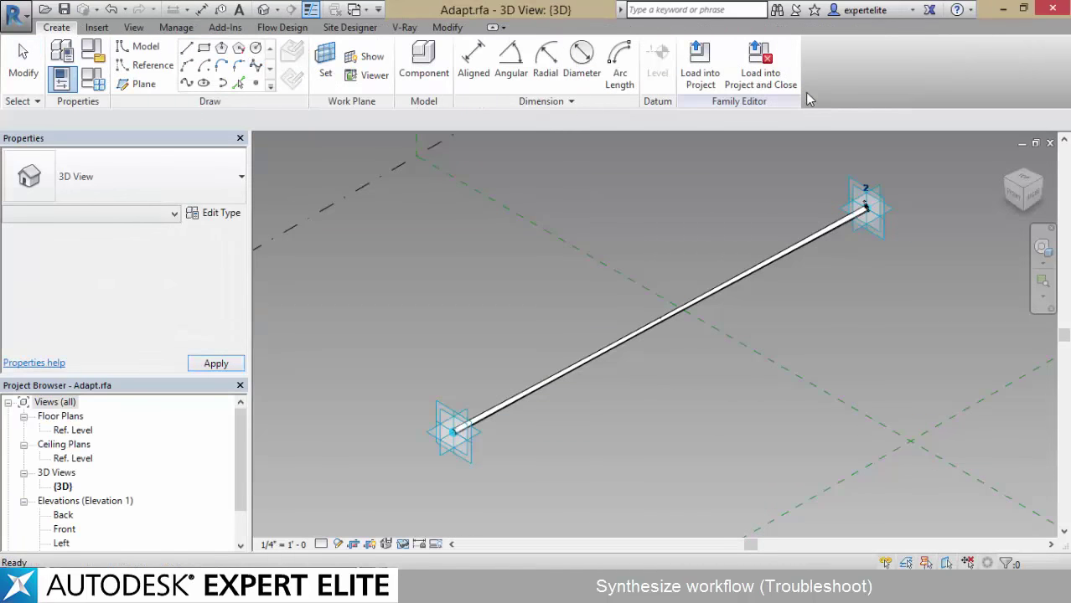
left_click(762, 71)
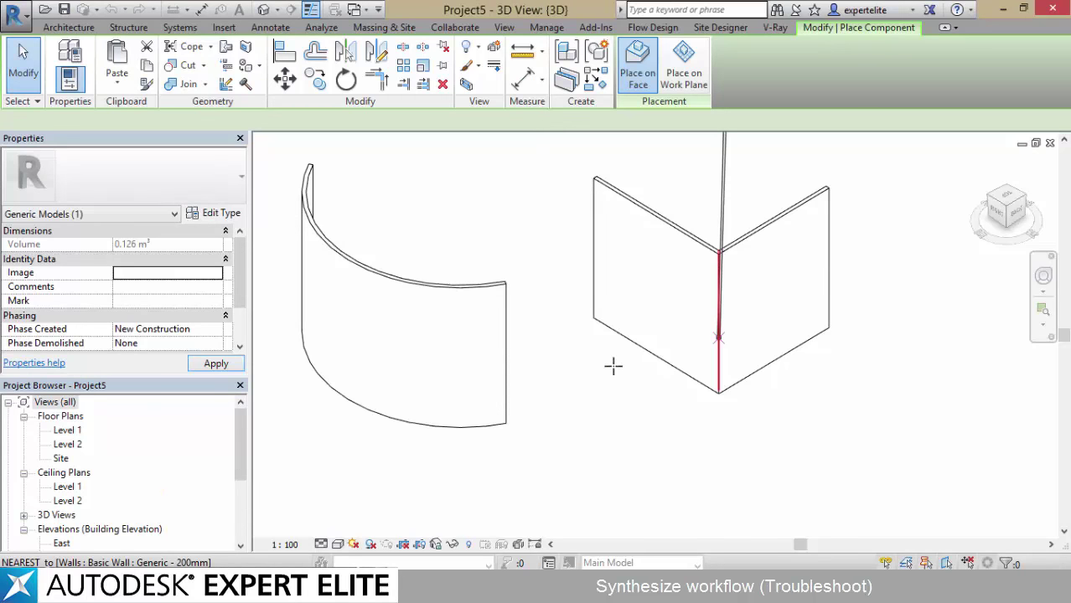
key("Escape")
- Reselect the outer faces of the two mitered walls as the input of Dynamo's Select Faces node
left_click(268, 508)
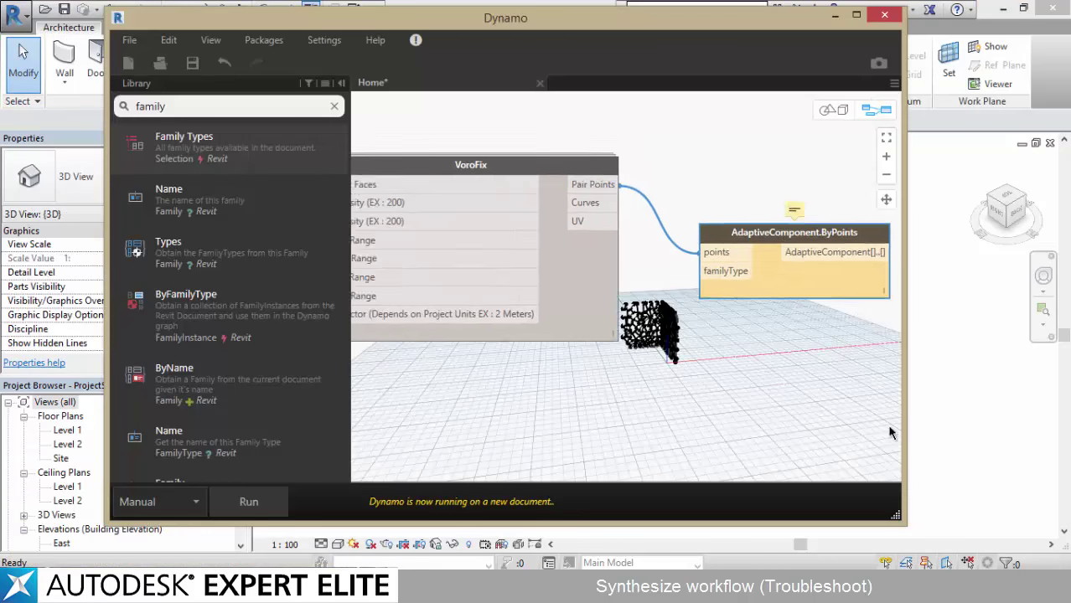
left_click(403, 247)
left_click(835, 17)
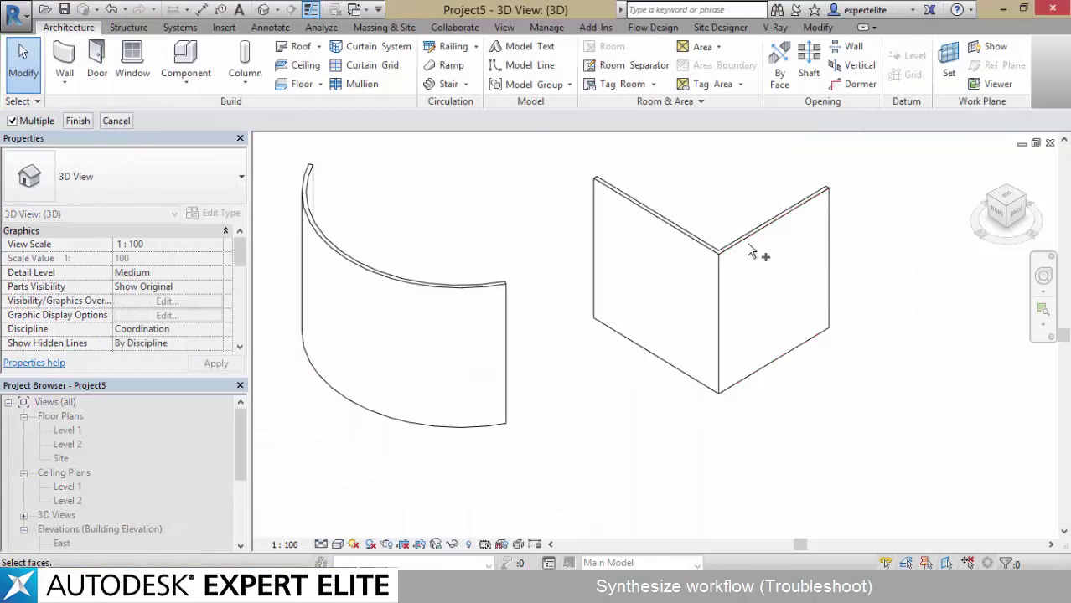
left_click(754, 251)
left_click(700, 303)
left_click(78, 122)
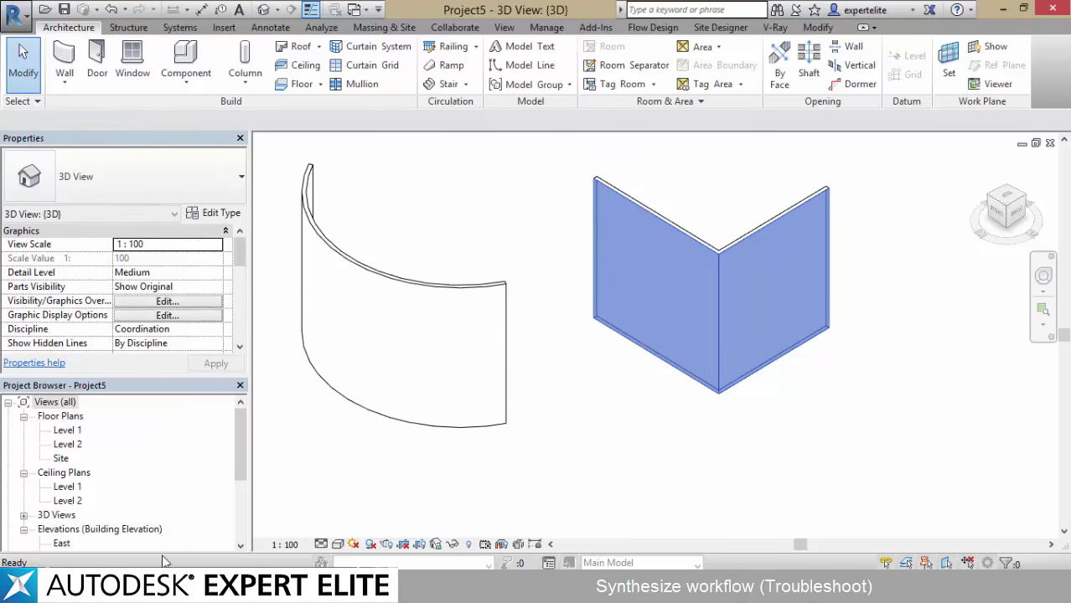
- Add a new Family Types node in Dynamo, set it to Adapt:Adapt and connect it to AdaptiveComponent.ByPoints' familyType input
left_click(285, 504)
middle_click_drag(422, 244, 413, 245)
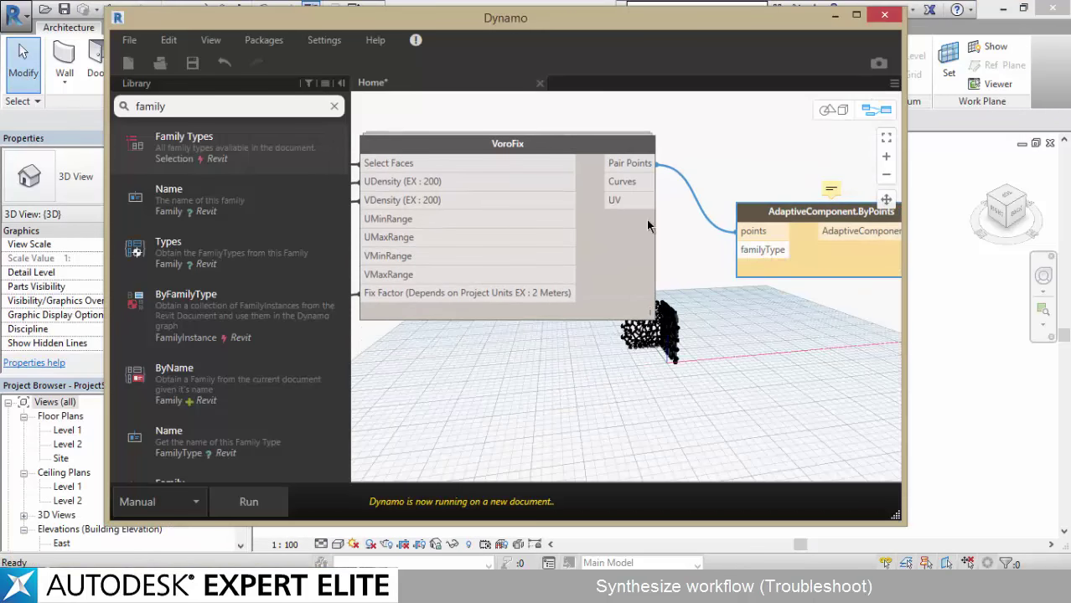
left_click(240, 127)
left_click(675, 321)
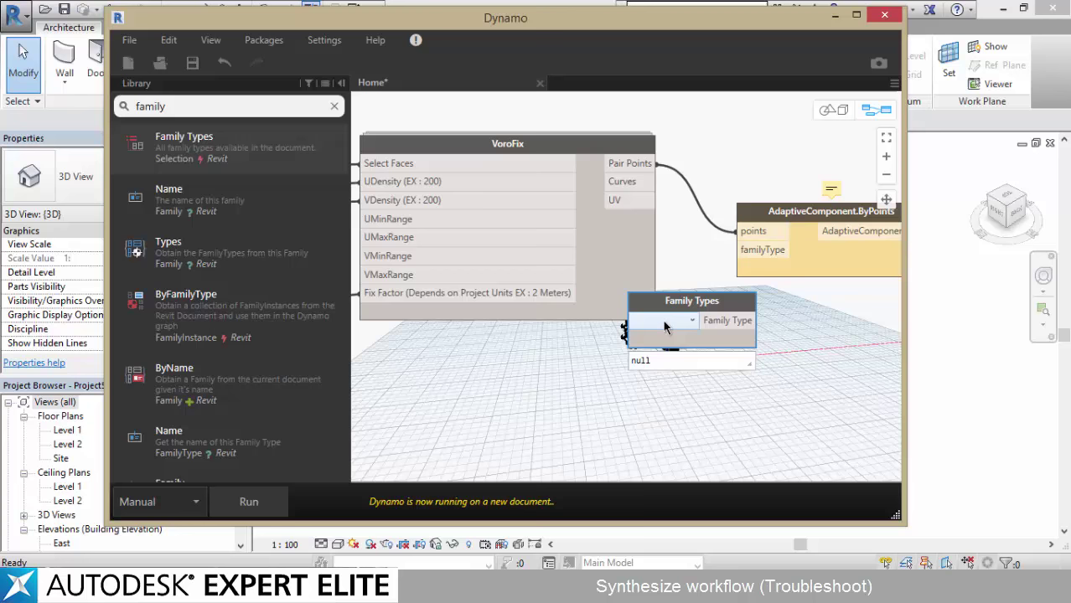
left_click(670, 351)
left_click(738, 252)
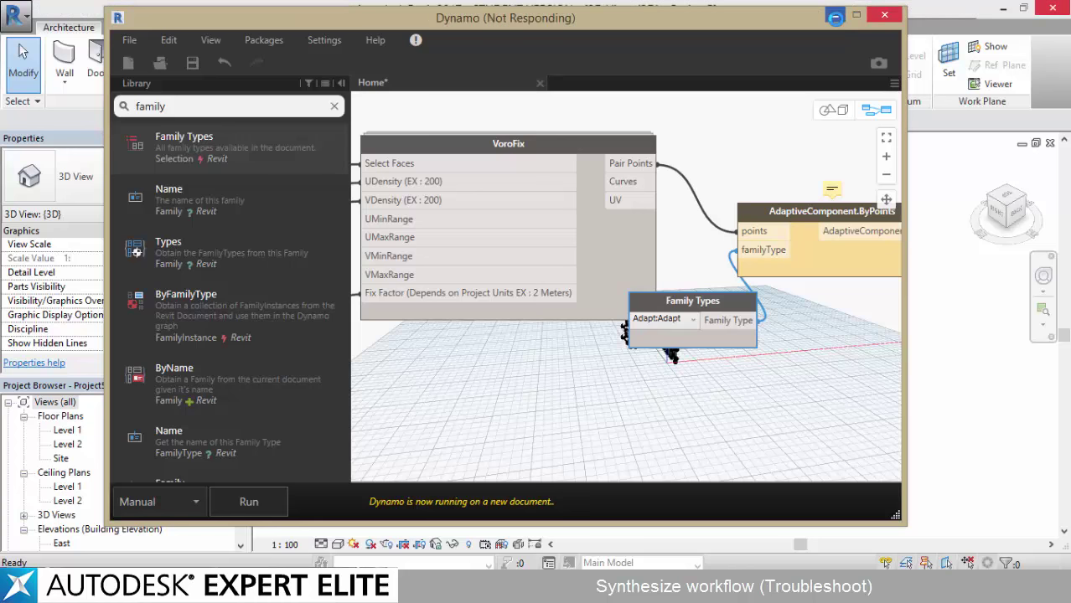
- Run the graph to place Adapt components on the two mitered walls and view the result in Revit
left_click(836, 18)
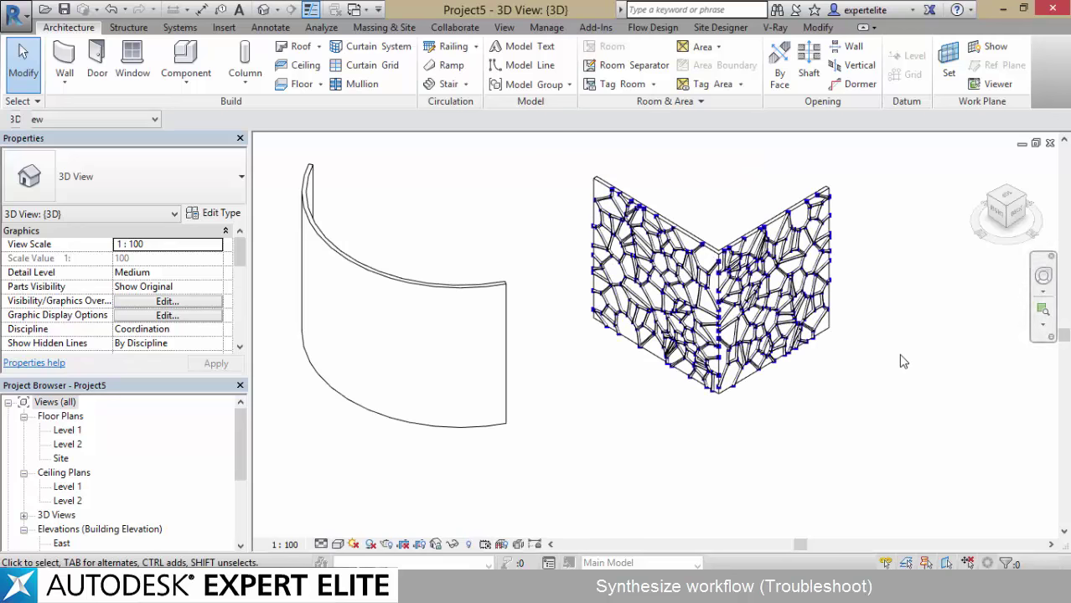
scroll(899, 361, "up", 5)
scroll(506, 359, "down", 2)
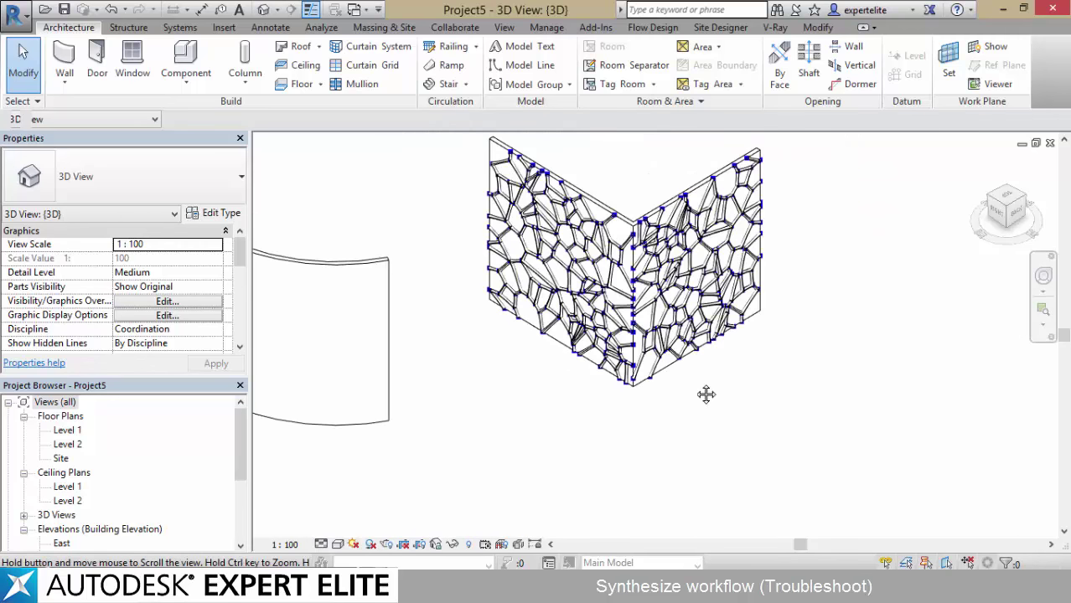
middle_click_drag(706, 395, 946, 435)
- Replace the Select Faces input in Dynamo with the outer face of the curved wall
mouse_move(186, 586)
left_click(159, 514)
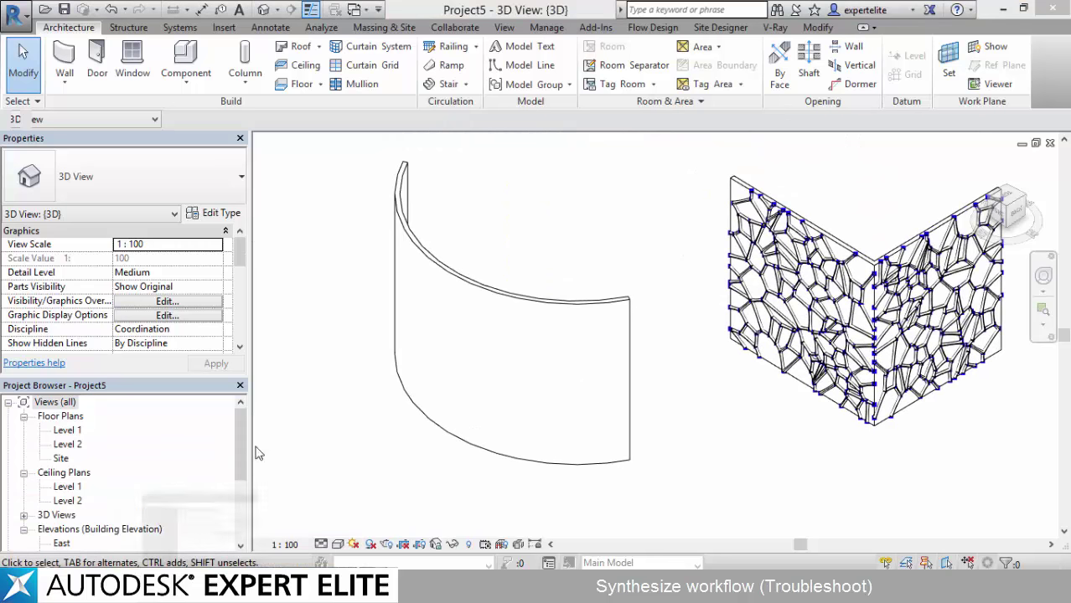
middle_click_drag(584, 364, 919, 398)
left_click(533, 233)
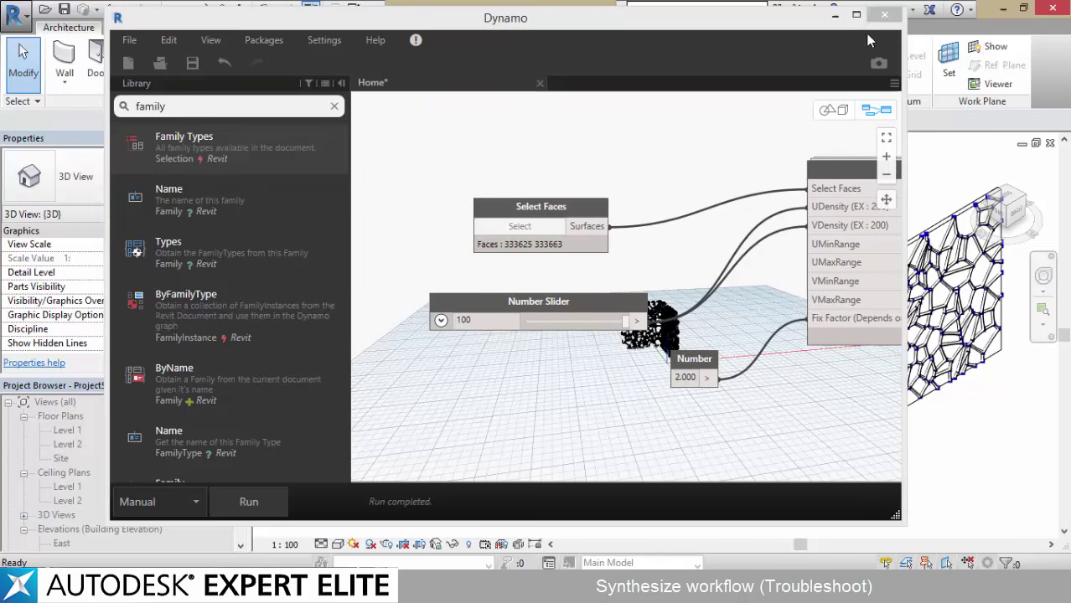
left_click(835, 15)
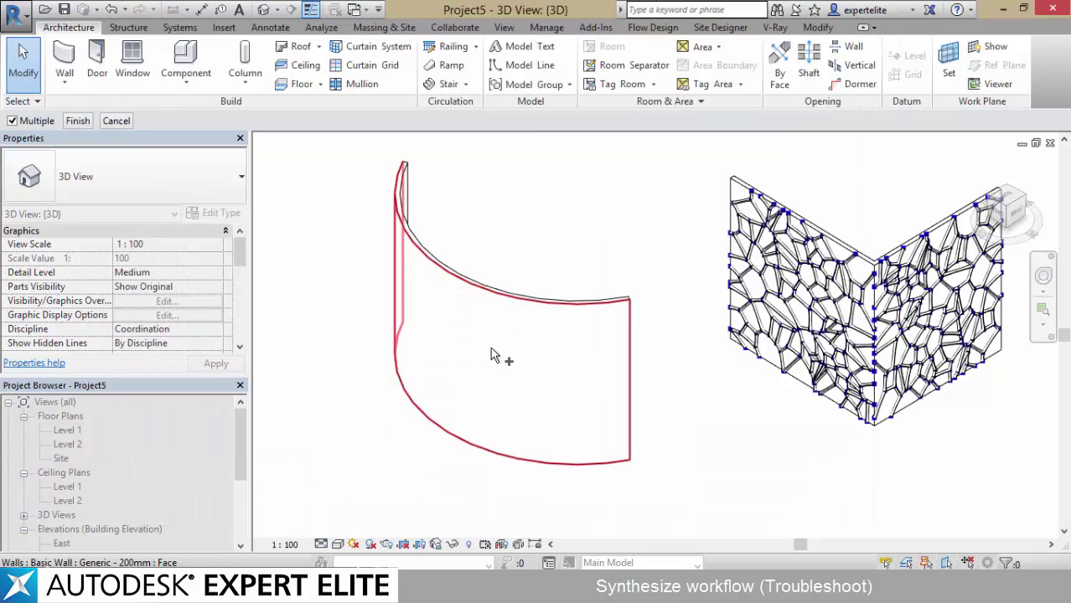
left_click(491, 375)
left_click(77, 121)
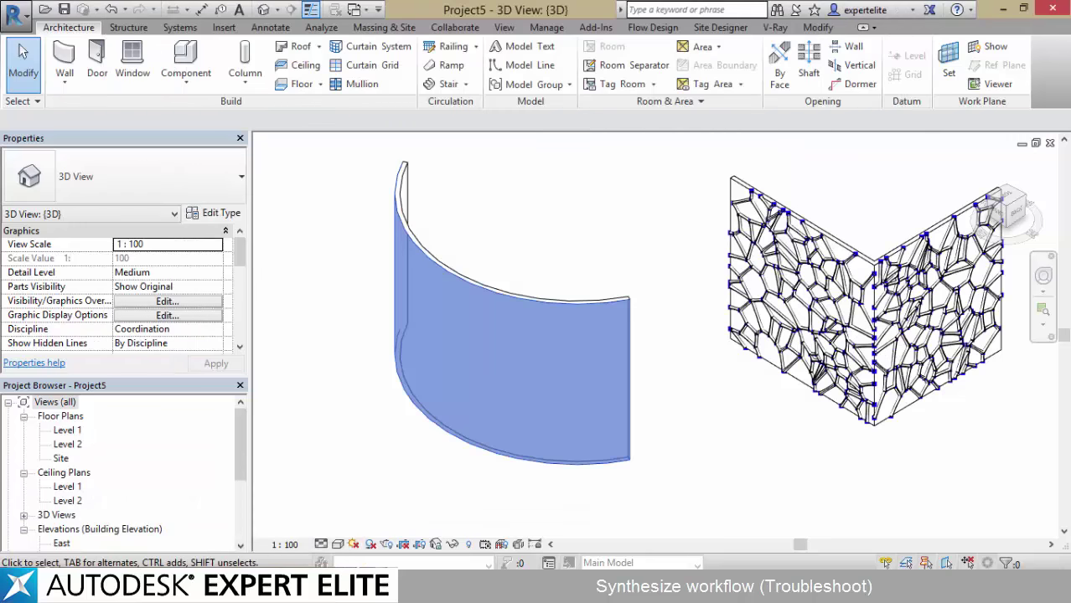
- Rerun the Dynamo graph on the curved wall's face and return to Revit to view the pattern
left_click(151, 513)
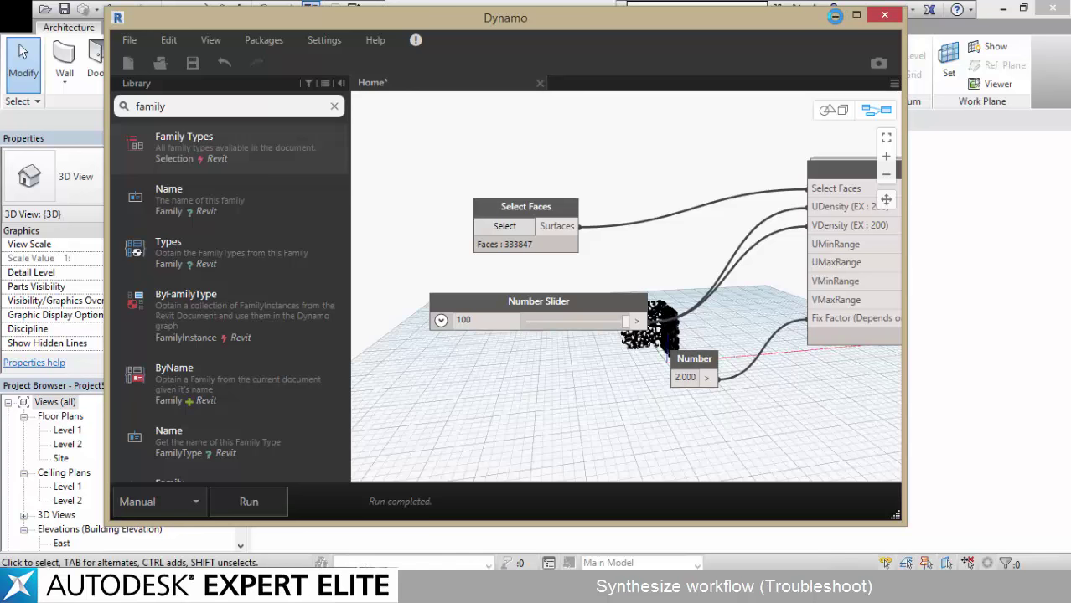
left_click(834, 15)
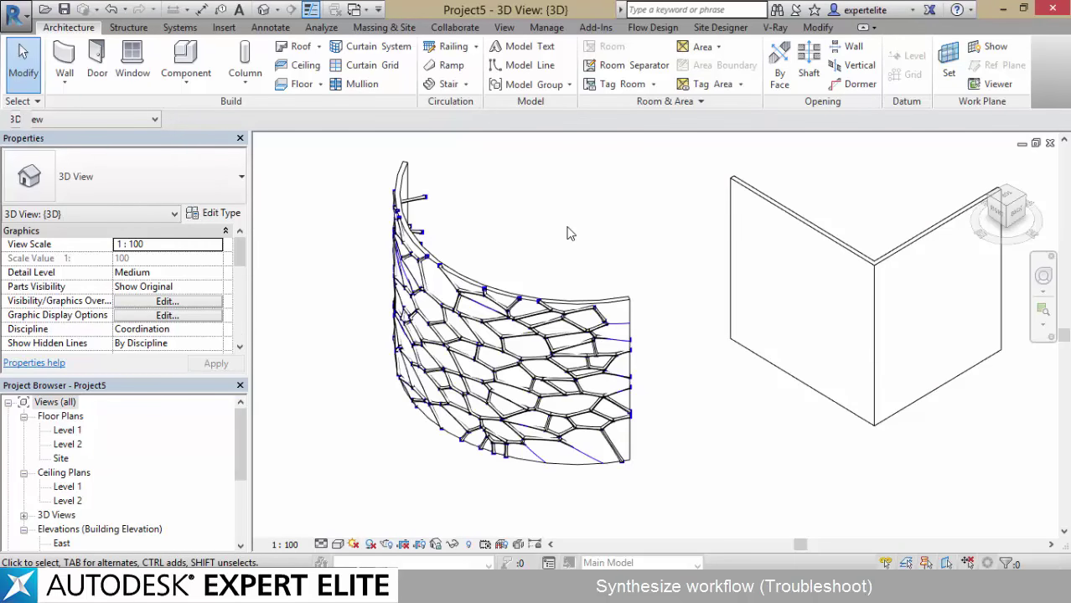
- Shift the stray adaptive point near the curved wall's tall end along one axis and deselect it
middle_click_drag(560, 239, 515, 228)
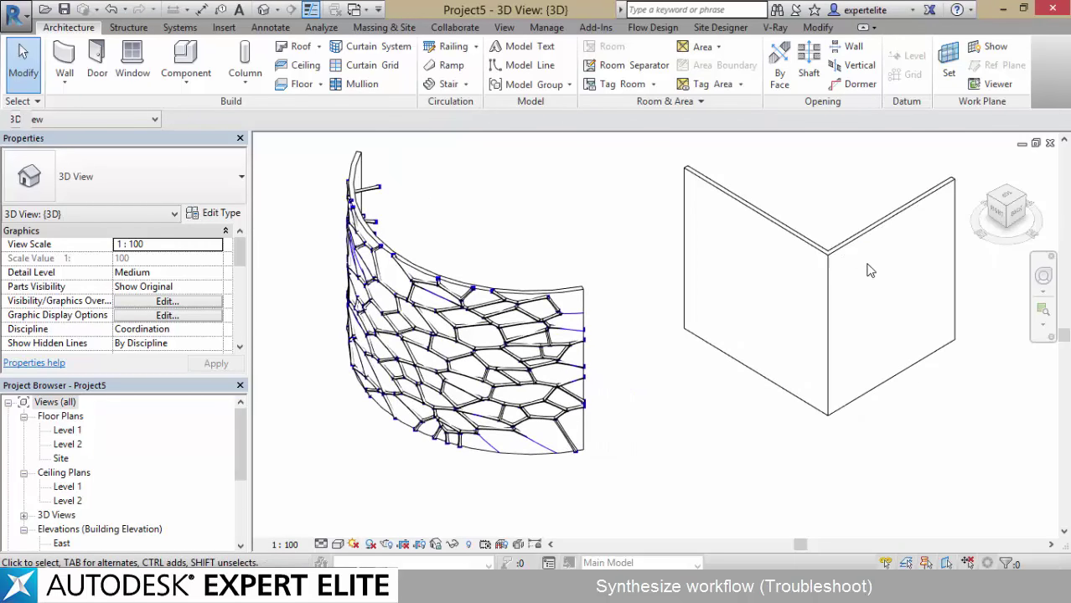
left_click(379, 187)
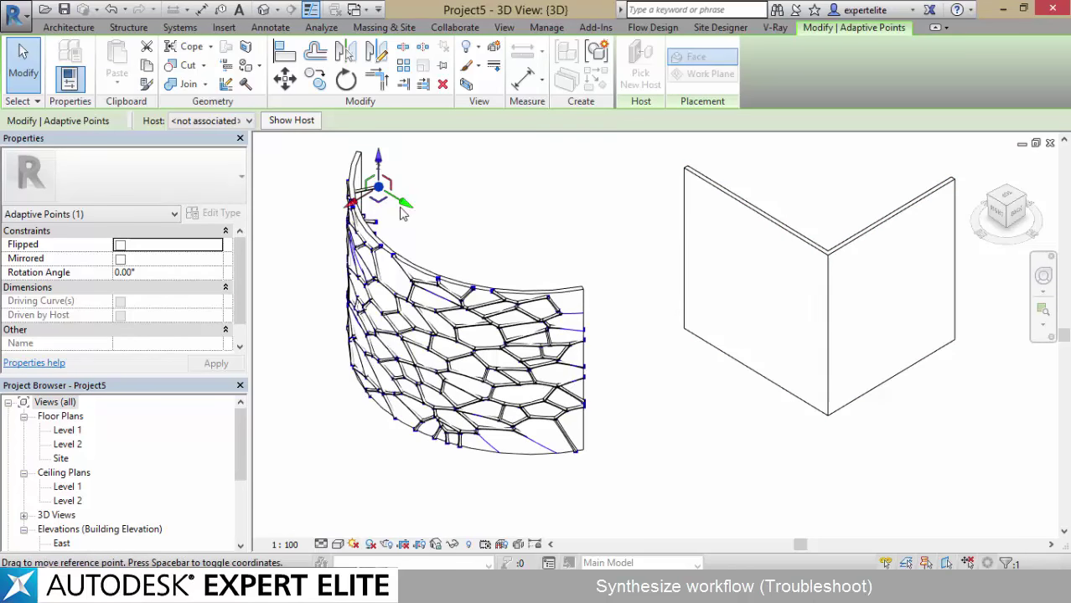
left_click_drag(401, 203, 381, 193)
left_click(484, 211)
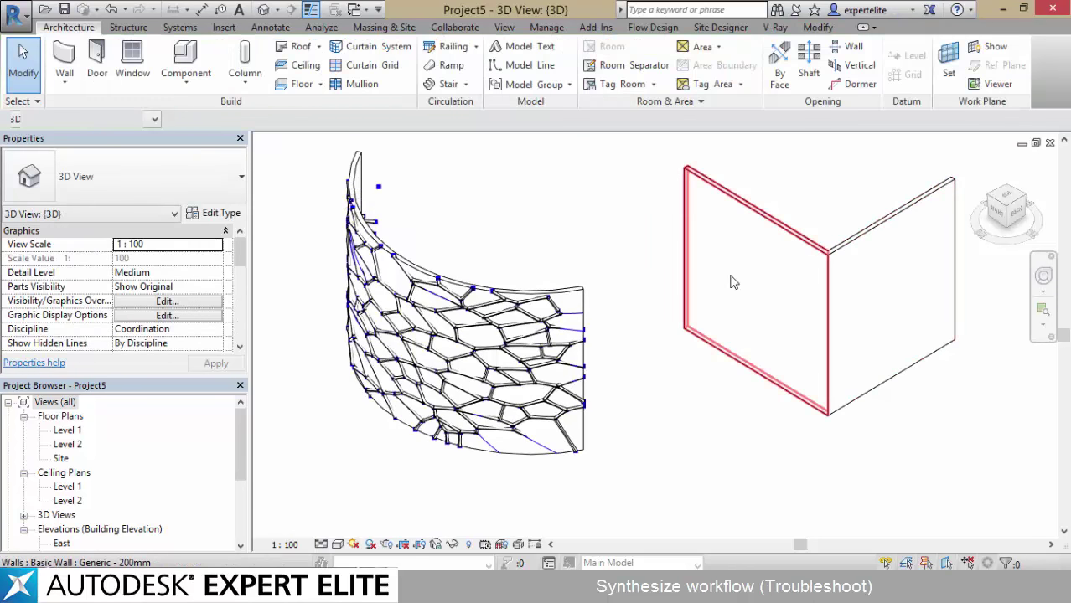
middle_click_drag(723, 438, 769, 439)
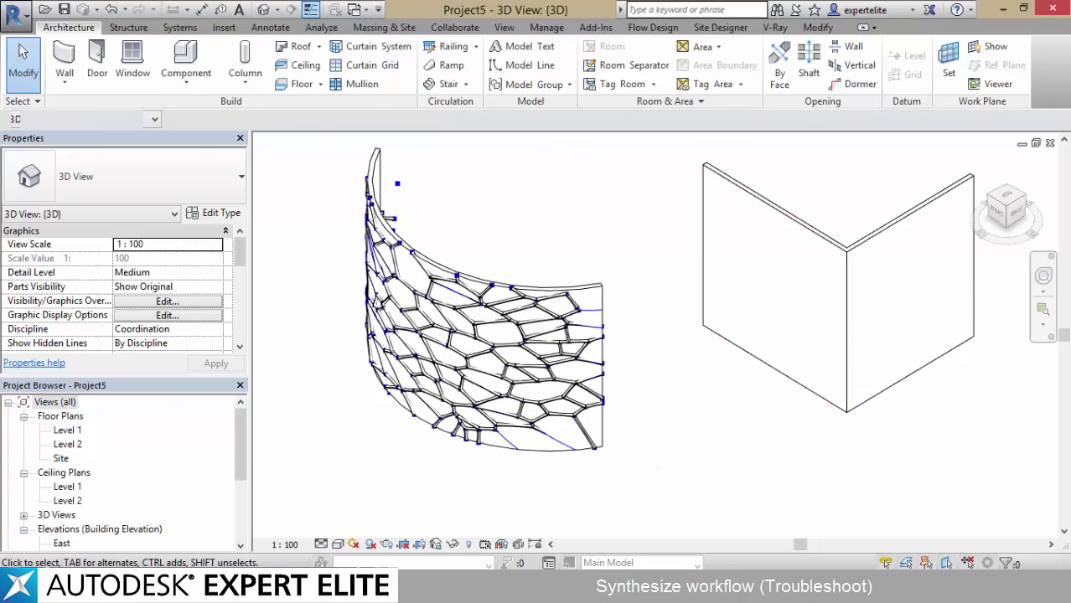
- Switch back to Dynamo and delete the Select Faces node from the graph
left_click(186, 589)
left_click(215, 539)
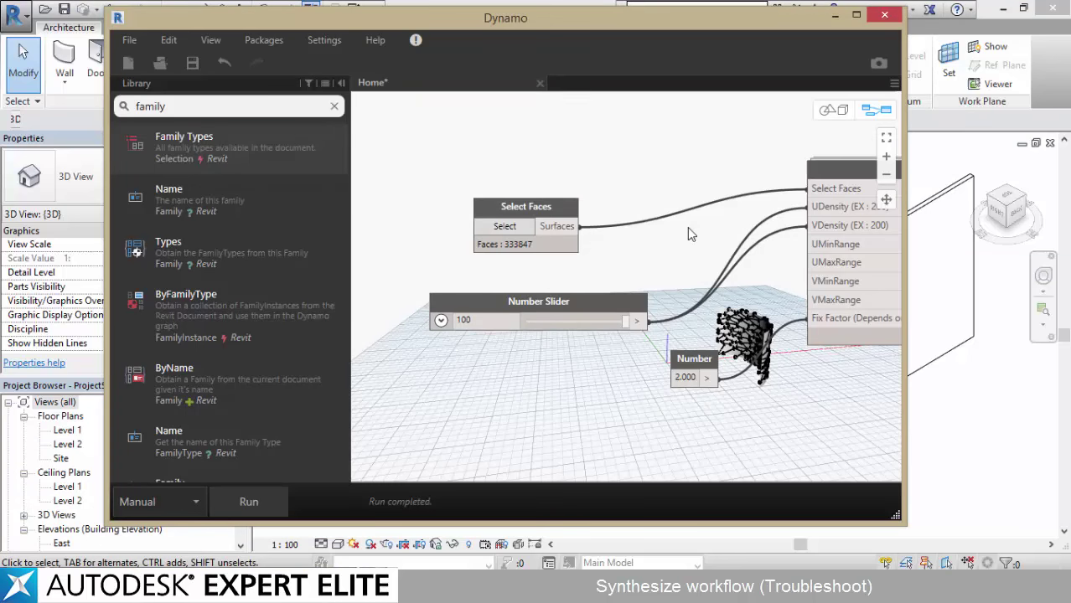
middle_click_drag(687, 227, 668, 244)
left_click(540, 229)
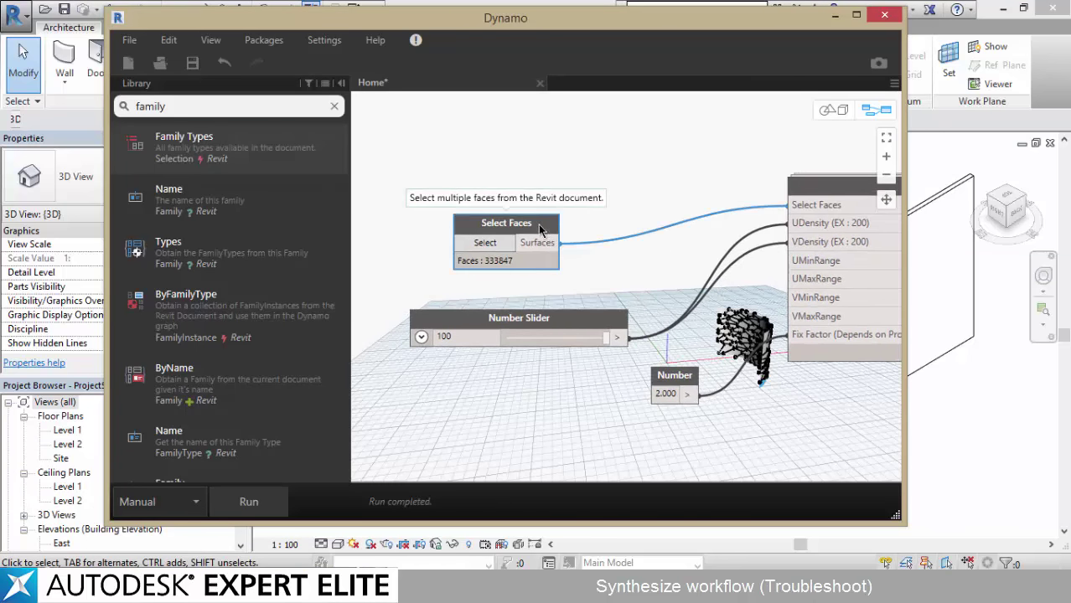
key("Delete")
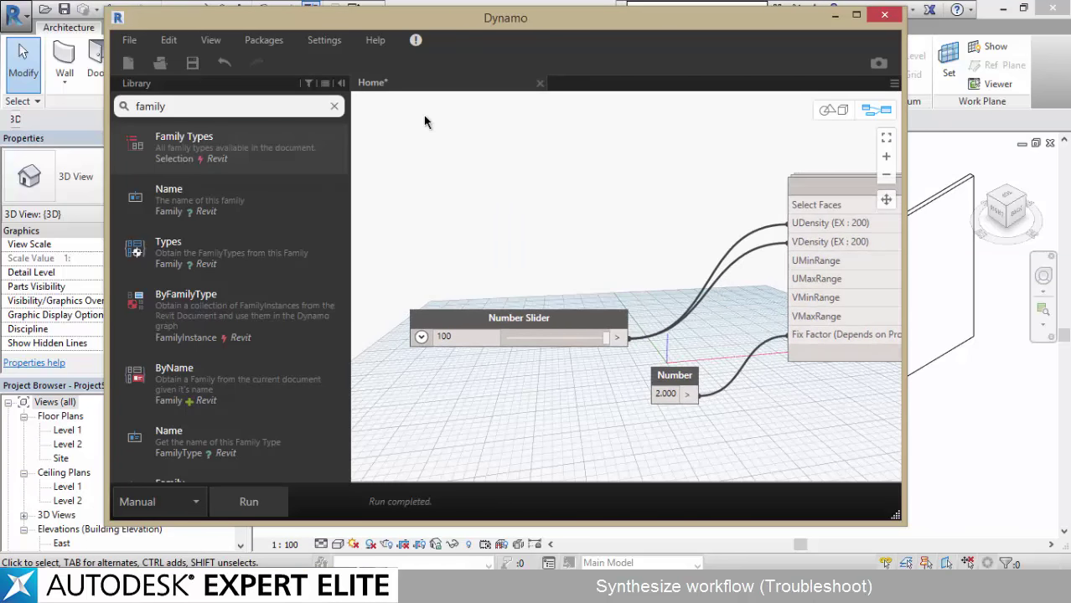
- Save the graph as Home.dyn on the Desktop, overwriting the existing file
left_click(130, 40)
left_click(158, 135)
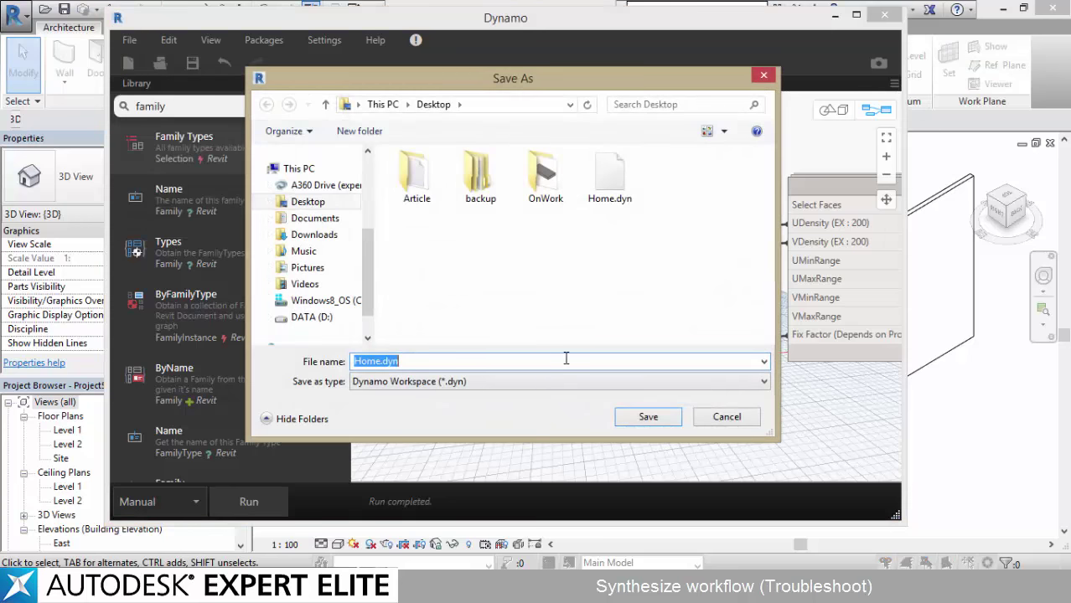
double_click(598, 180)
left_click(575, 294)
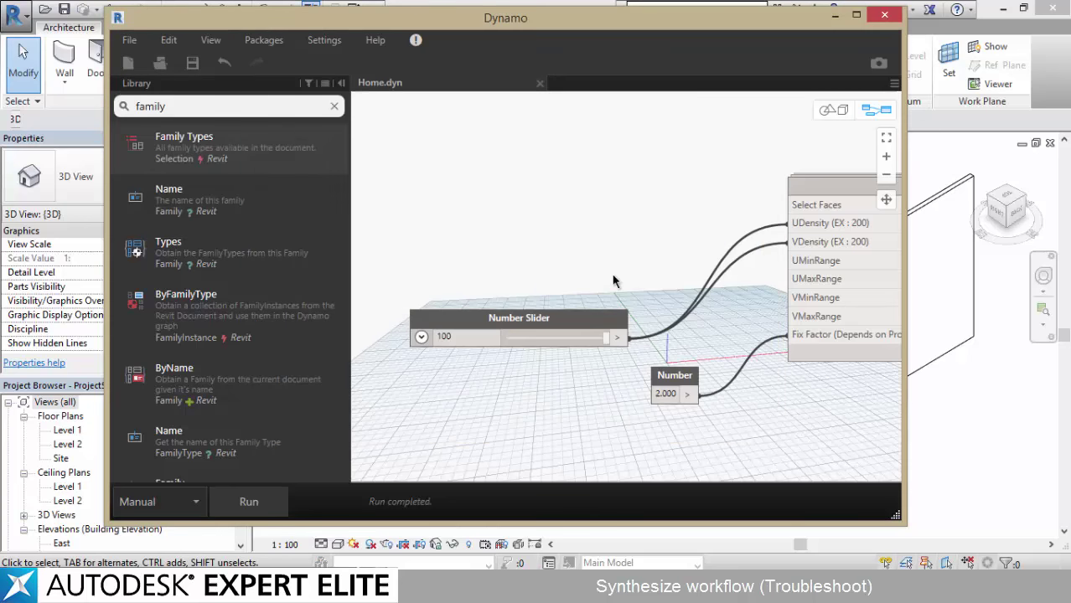
mouse_move(590, 260)
middle_mouse_down()
mouse_move(558, 255)
mouse_move(503, 209)
mouse_move(578, 276)
mouse_move(603, 272)
middle_mouse_up()
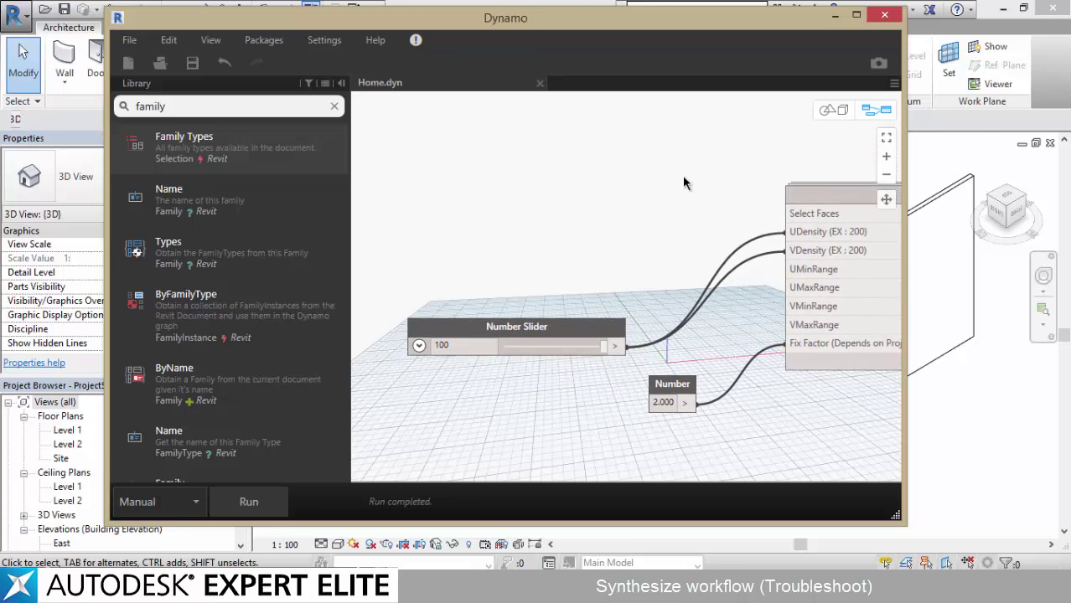
- Close the Home.dyn workspace and return to Revit to check the bare walls
left_click_drag(700, 176, 473, 259)
left_click_drag(667, 152, 449, 213)
left_click_drag(609, 25, 630, 72)
left_click(562, 129)
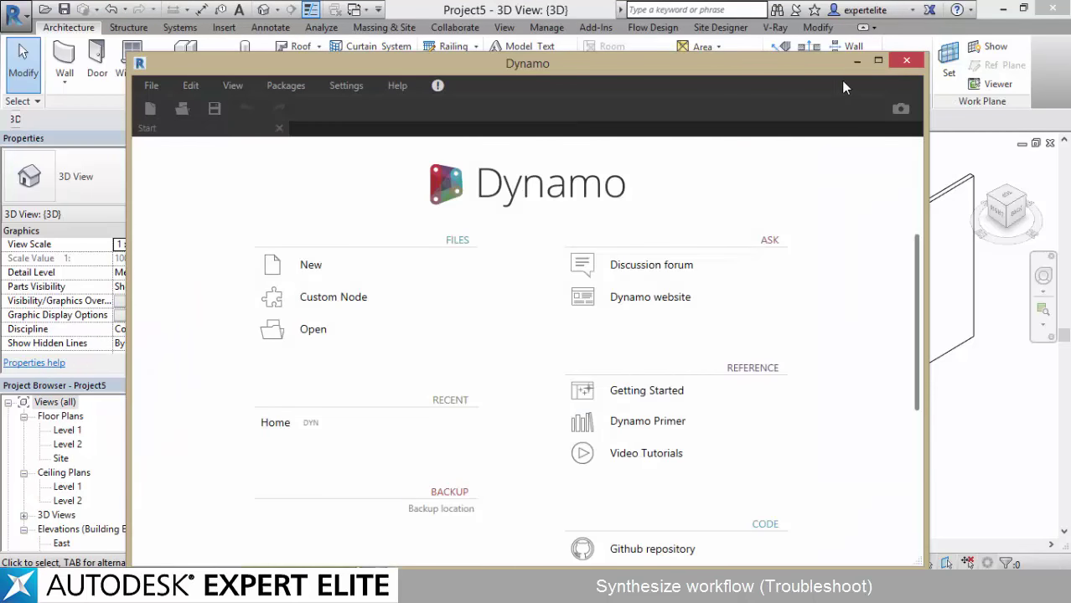
left_click(906, 60)
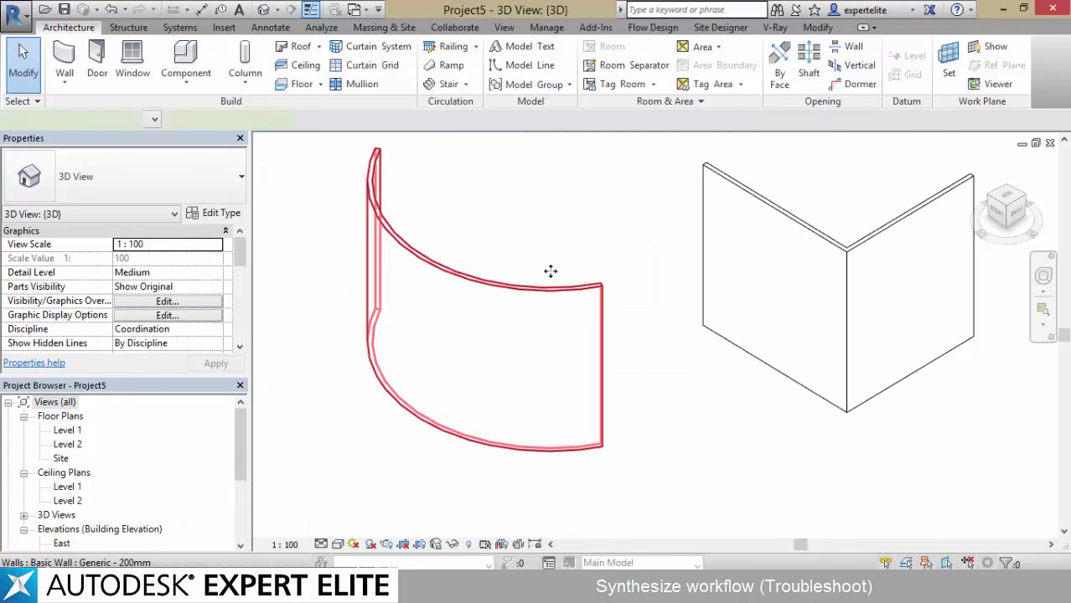
left_click(547, 280)
left_click(892, 286)
left_click(636, 357)
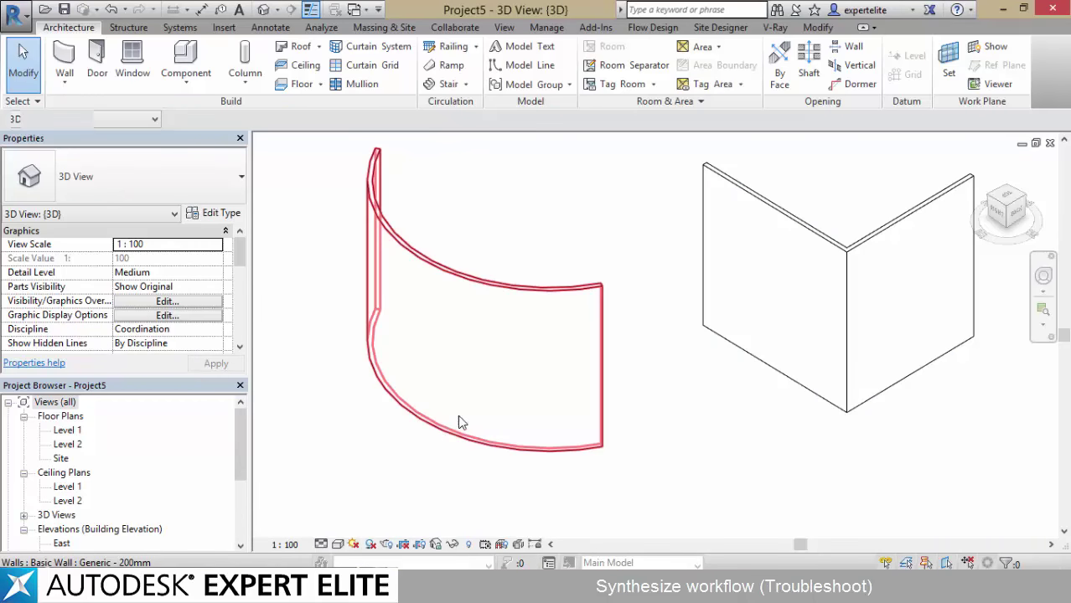
- Reopen Home.dyn in Dynamo, search the node library for "select" and add a Select Faces node
left_click(320, 497)
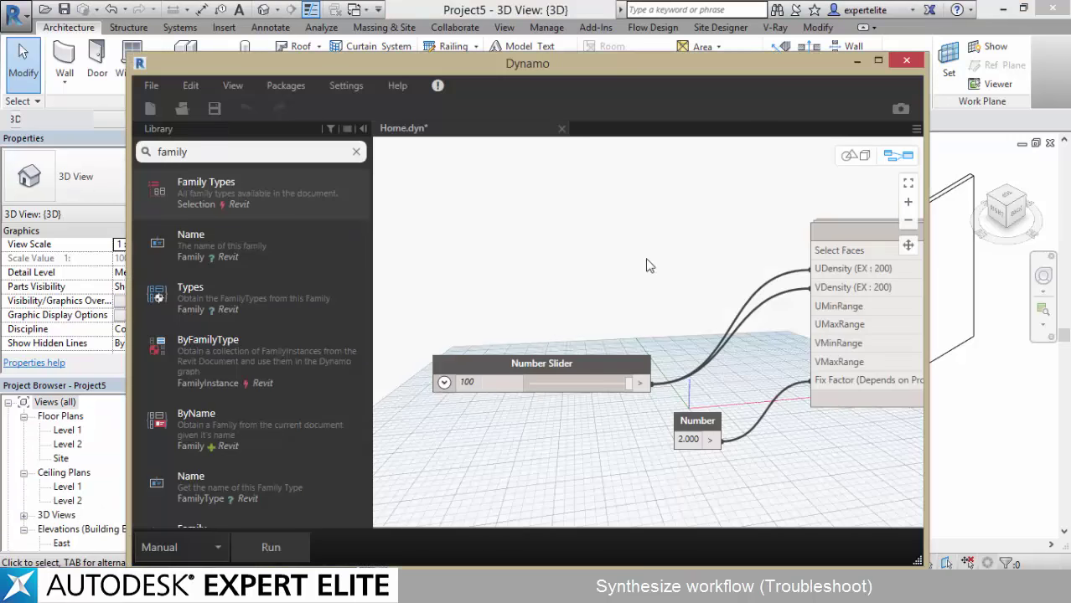
middle_click_drag(650, 262, 591, 260)
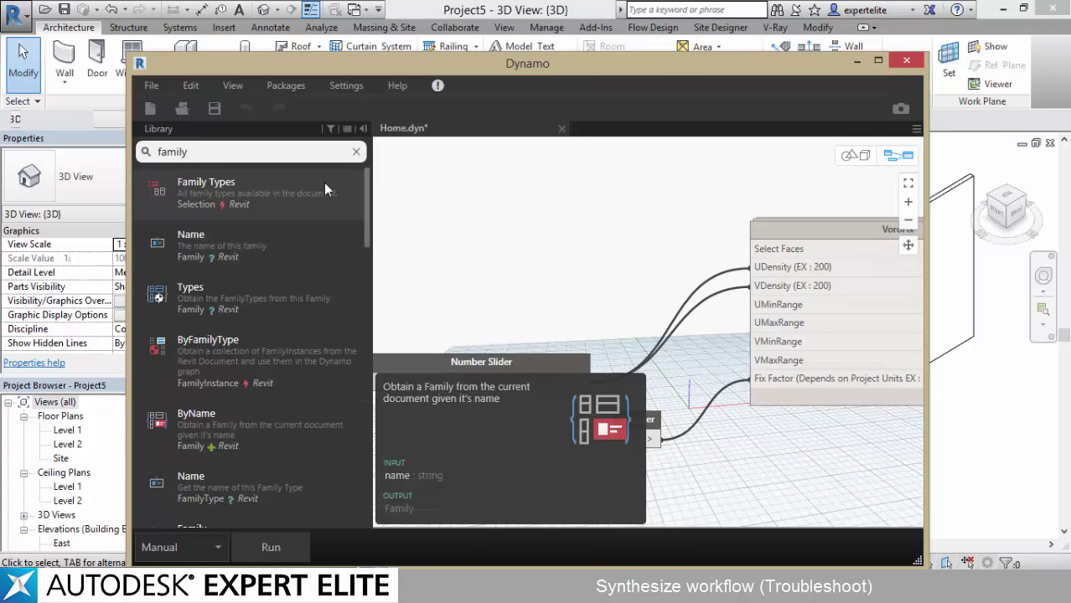
left_click(356, 151)
type("s")
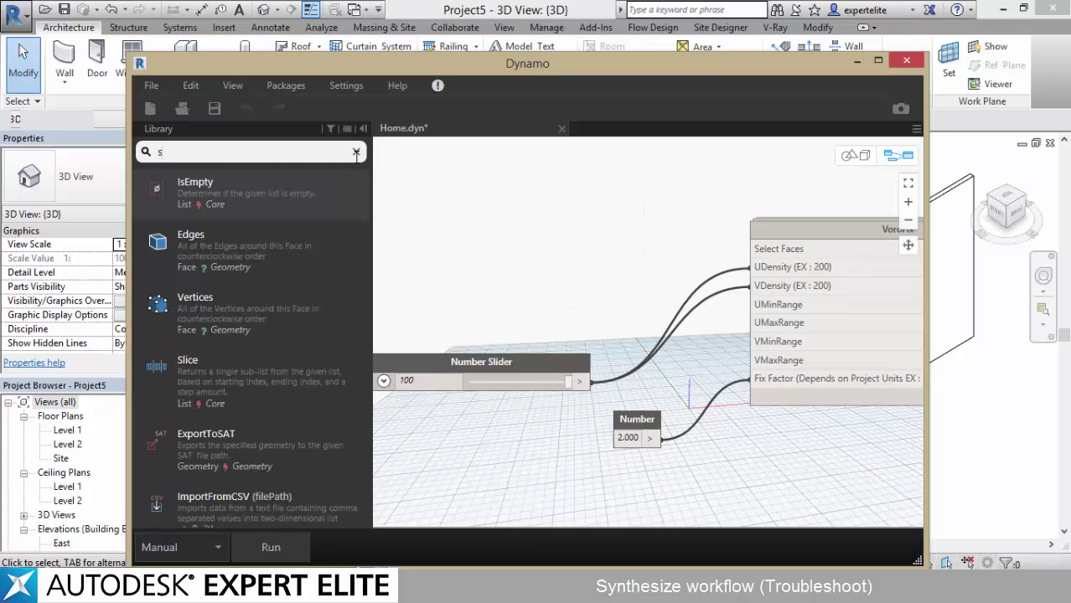
type("lect")
key("BackSpace")
key("BackSpace")
key("BackSpace")
key("BackSpace")
type("ec")
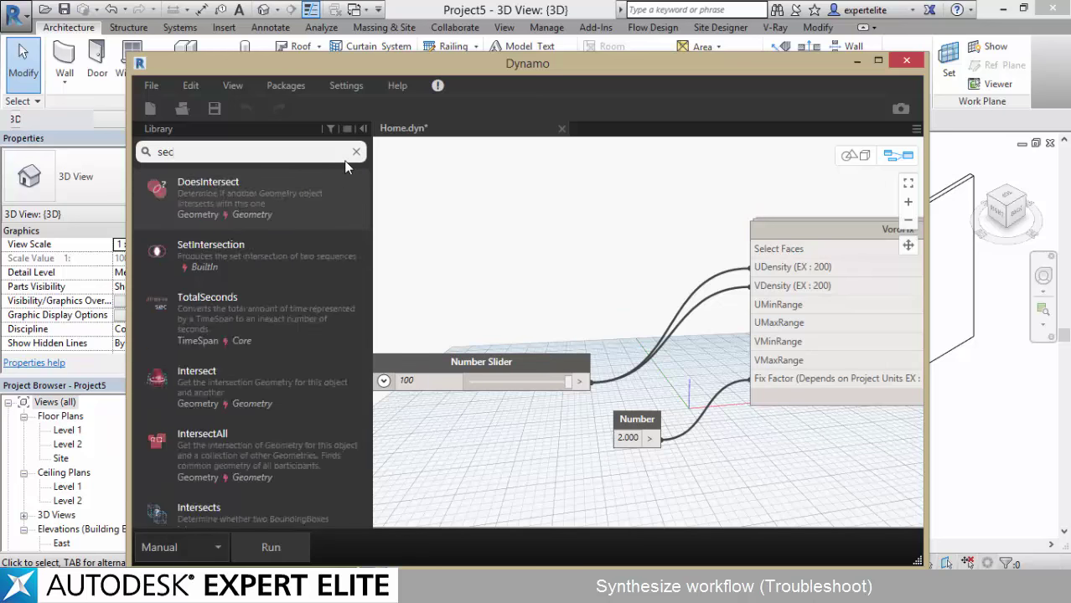
key("BackSpace")
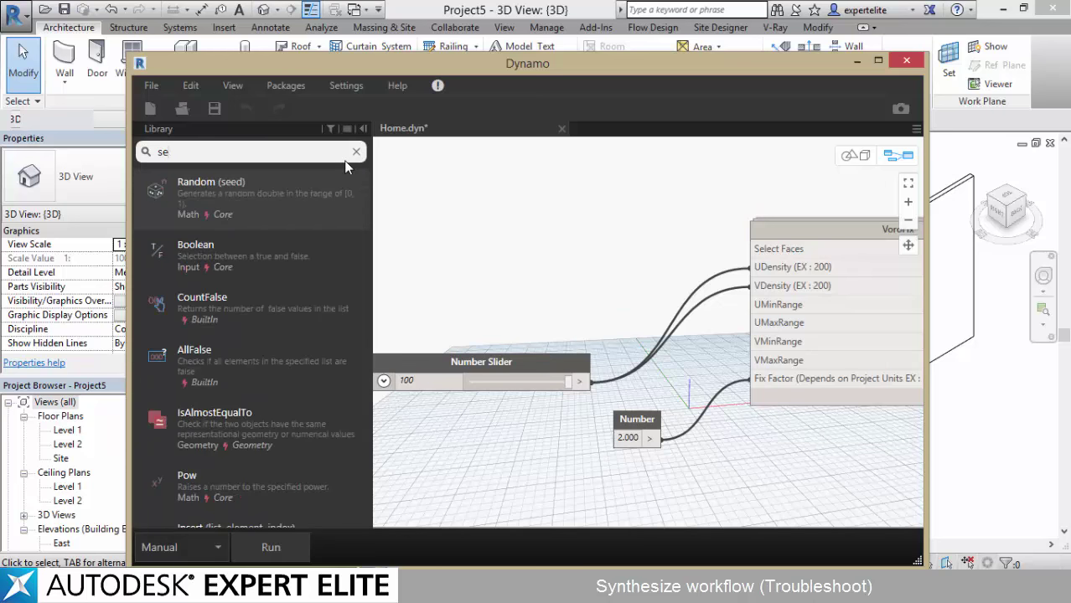
type("lect")
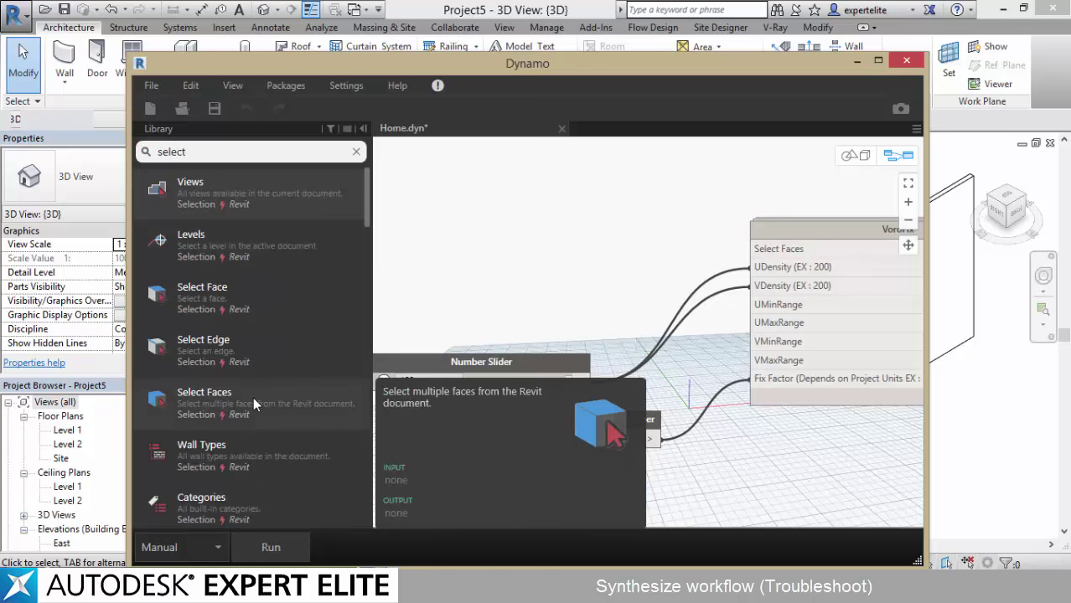
left_click(253, 401)
- Pick the curved wall's outer face for the new Select Faces node and finish the selection
left_click(649, 327)
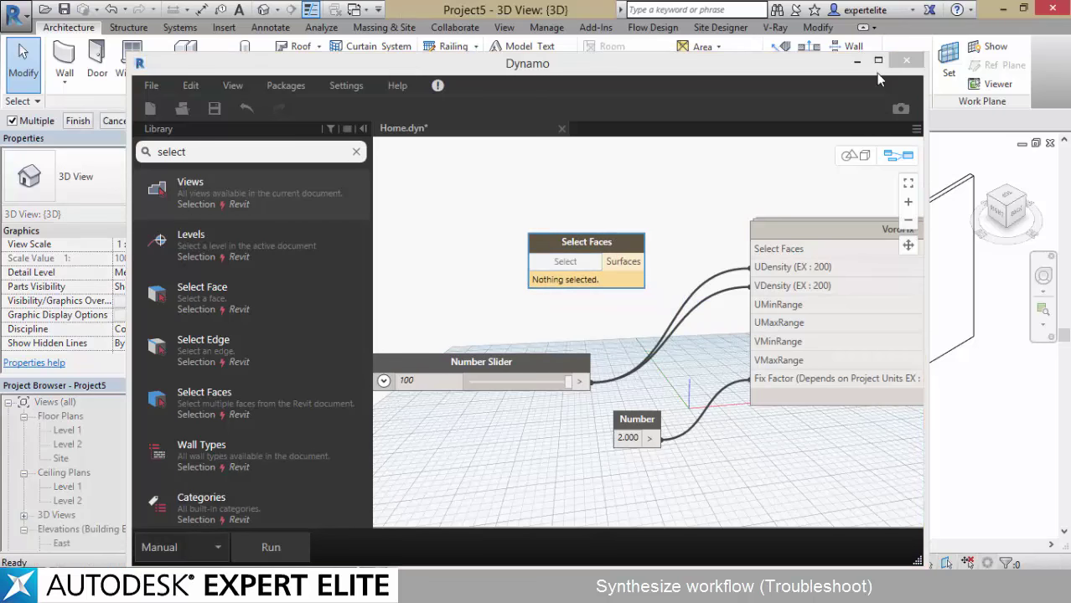
left_click(531, 324)
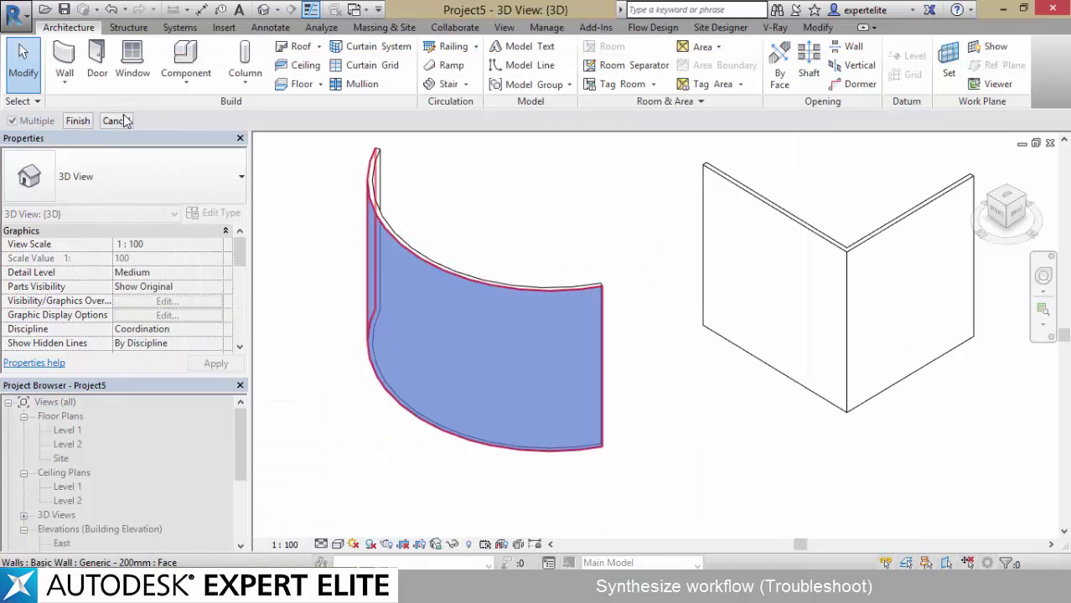
left_click(87, 119)
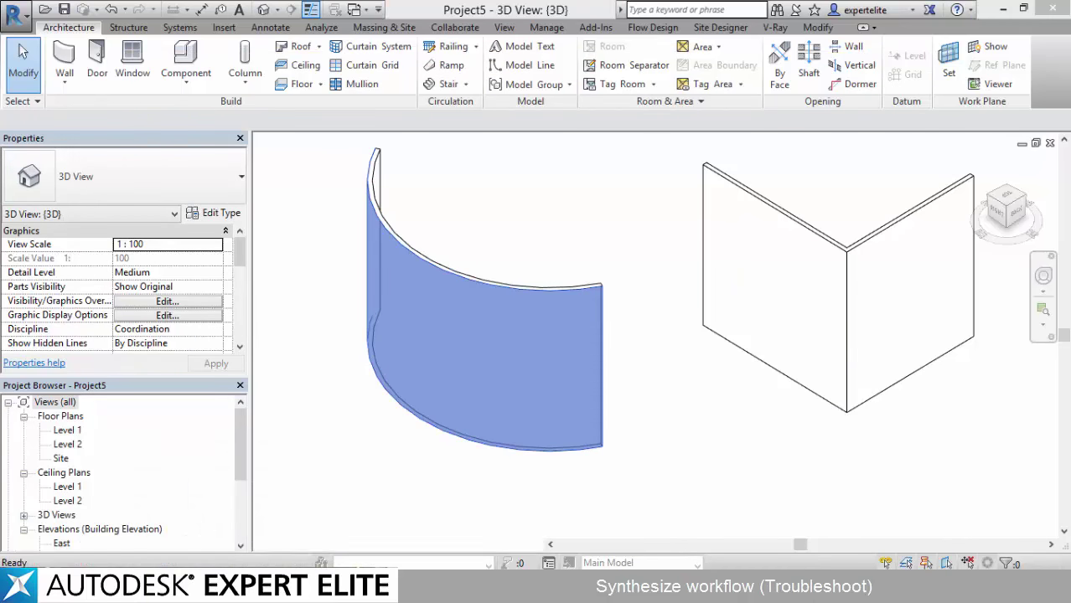
- Connect Surfaces to the VoroFix node's Select Faces input, run the graph and return to Revit to view the pattern
left_click(196, 540)
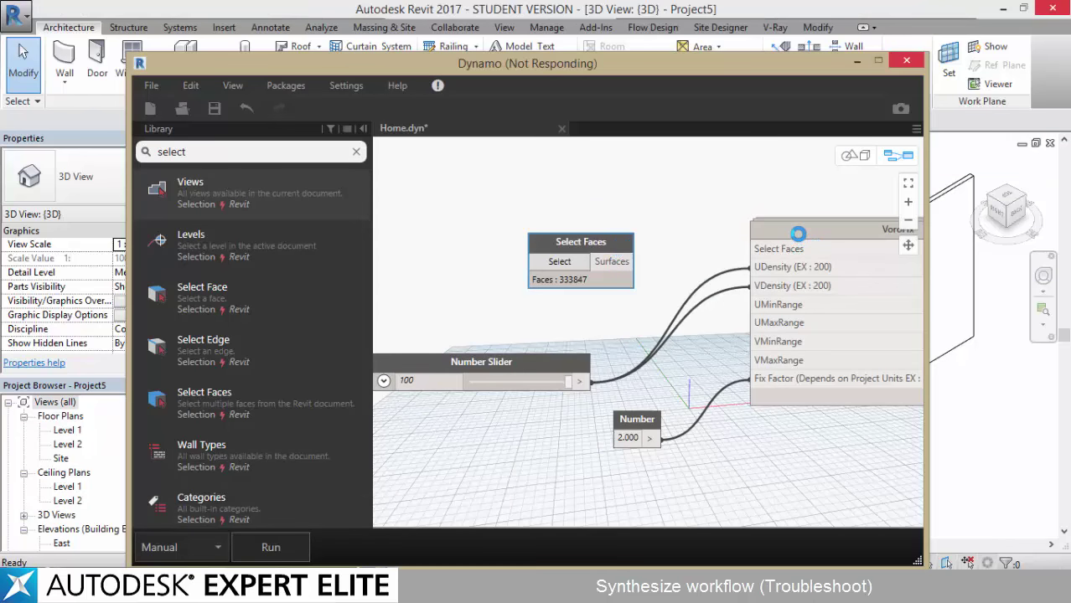
left_click(617, 262)
left_click(755, 249)
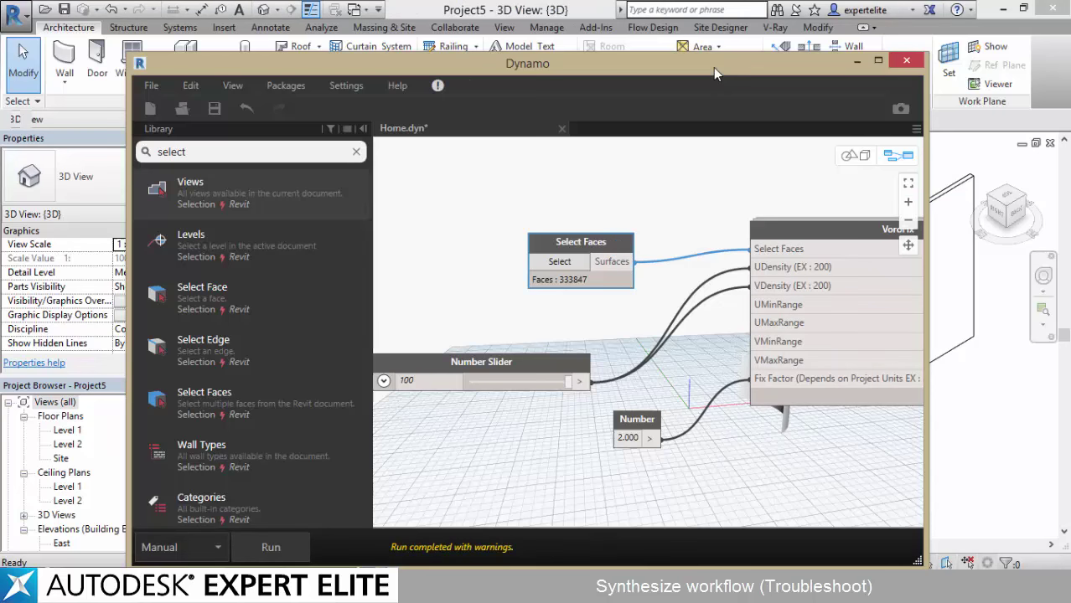
left_click_drag(713, 67, 641, 224)
left_click_drag(650, 119, 725, 39)
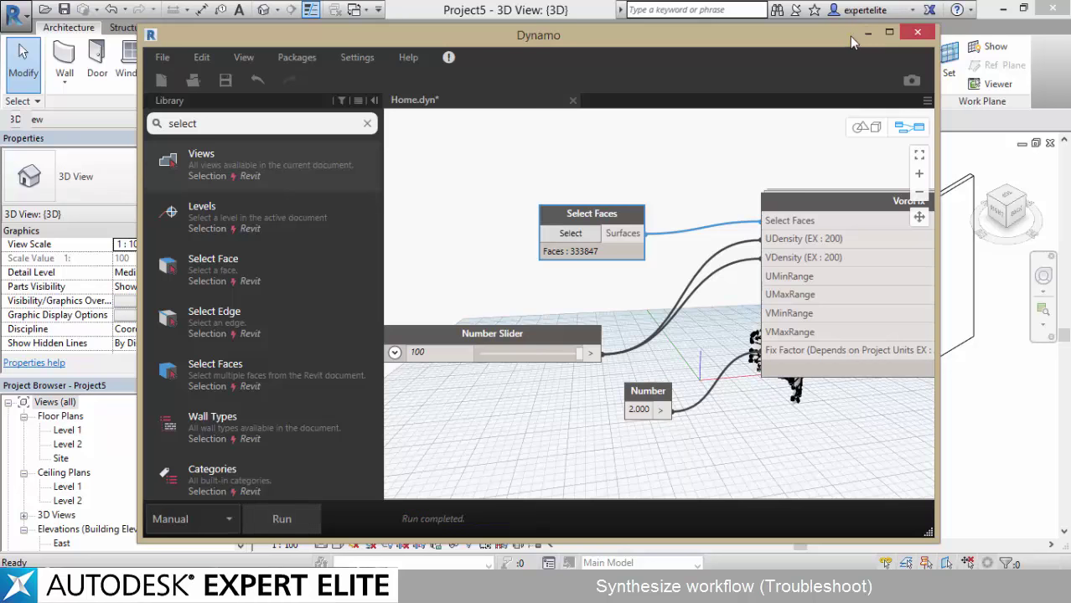
left_click(868, 33)
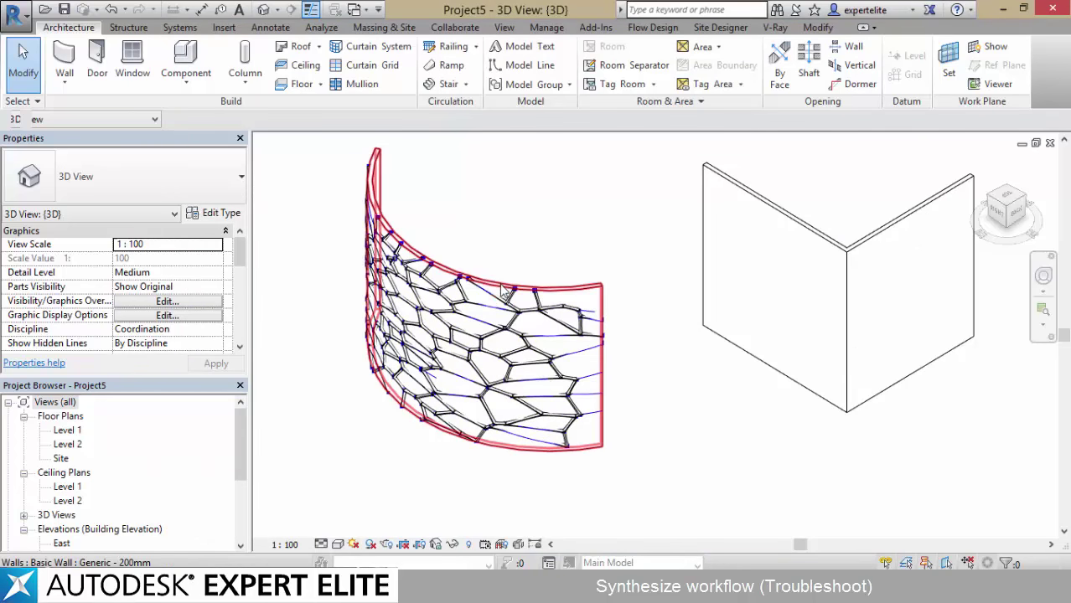
- Switch to Dynamo and close the Home.dyn workspace without saving the changes
mouse_move(186, 587)
left_click(228, 506)
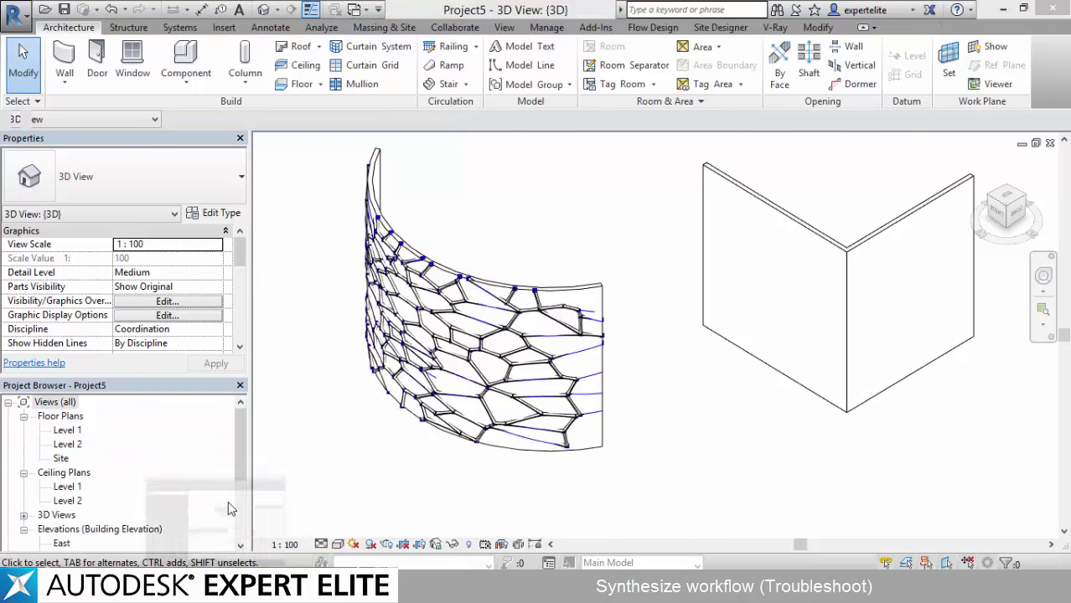
left_click(574, 100)
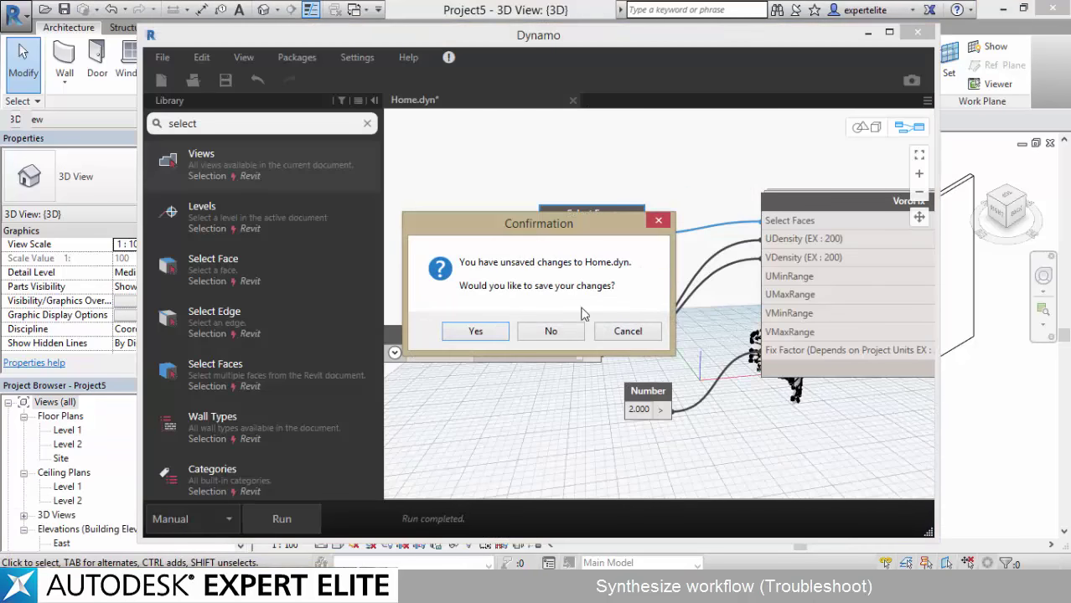
left_click(558, 332)
- Move the Dynamo window aside and examine the Voronoi components on the curved wall up close
left_click_drag(665, 35, 627, 452)
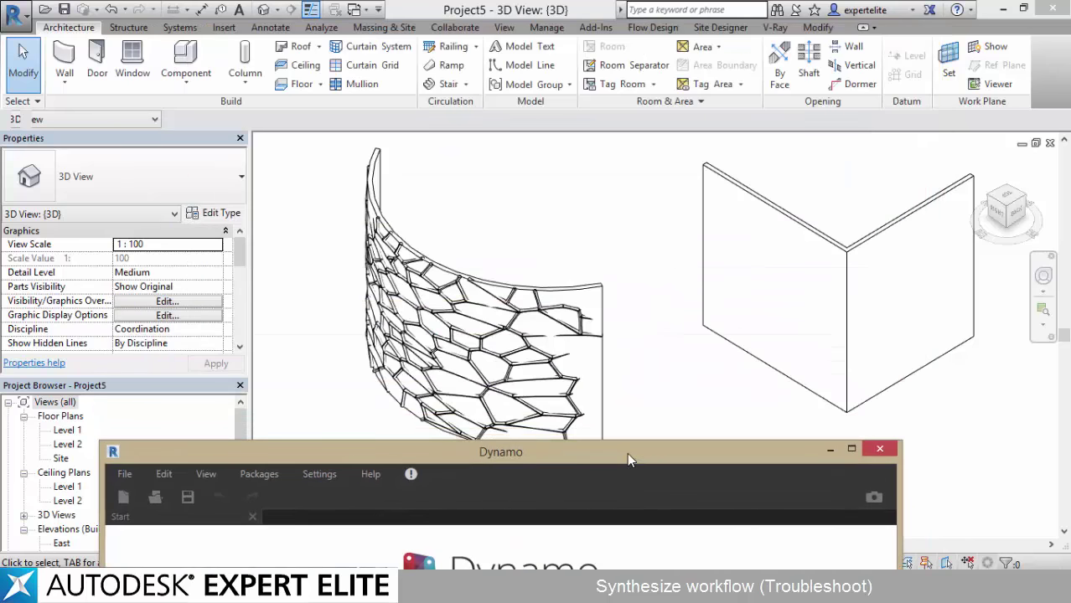
left_click(555, 282)
scroll(578, 235, "up", 5)
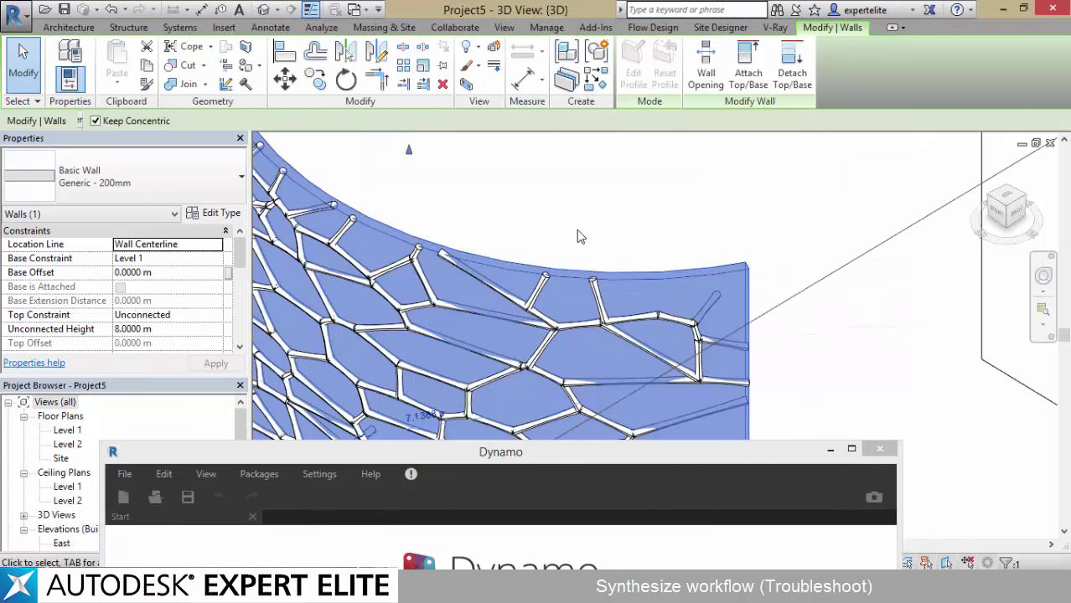
left_click(693, 174)
scroll(692, 174, "down", 5)
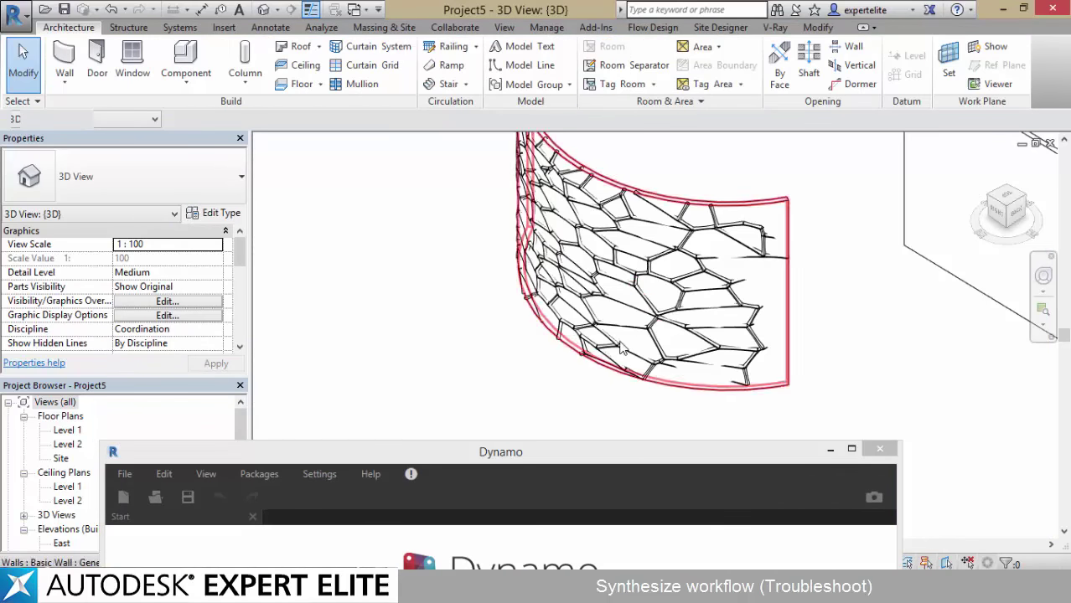
- Reopen Home.dyn from Dynamo's recent files and add a Select Faces node beside the VoroFix node's inputs
left_click_drag(521, 457, 609, 44)
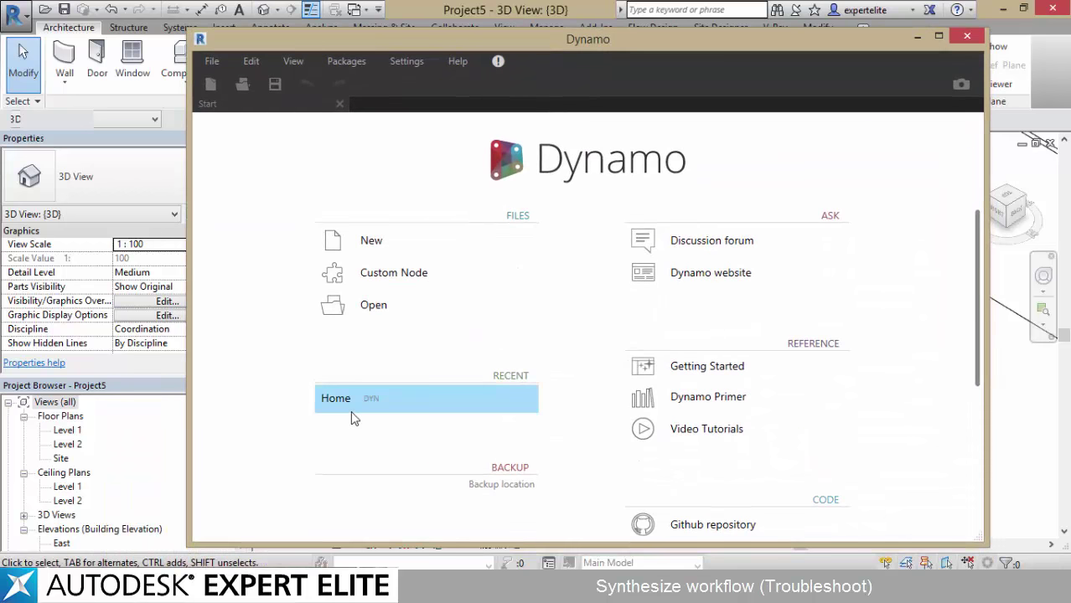
left_click(425, 399)
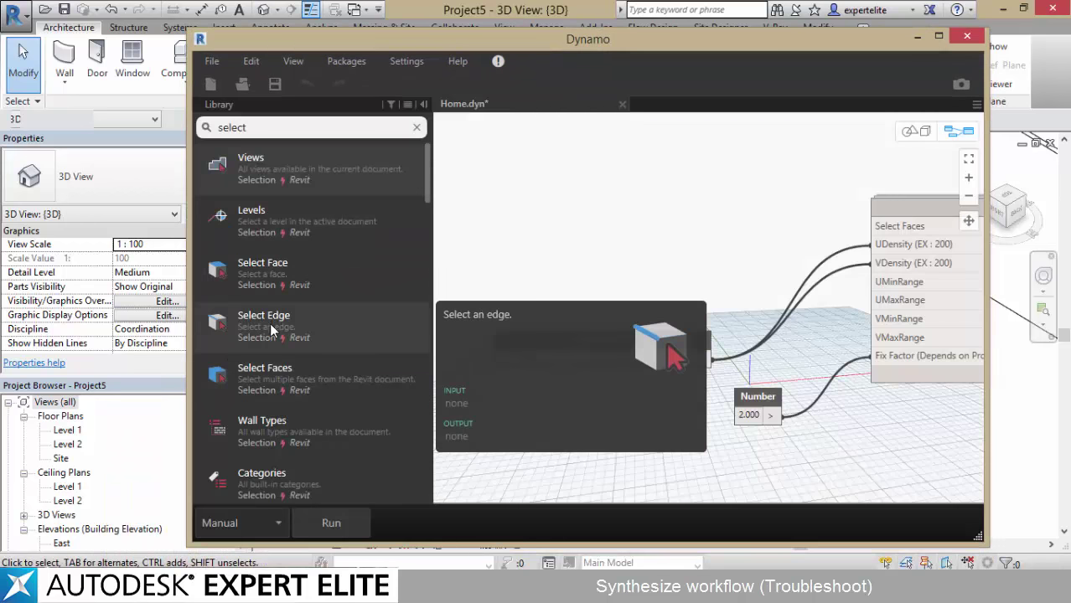
left_click(407, 369)
left_click_drag(717, 301, 673, 258)
- Use the Select Faces node to pick the front face of the mitered wall nearest the curved wall and finish the selection
left_click(673, 258)
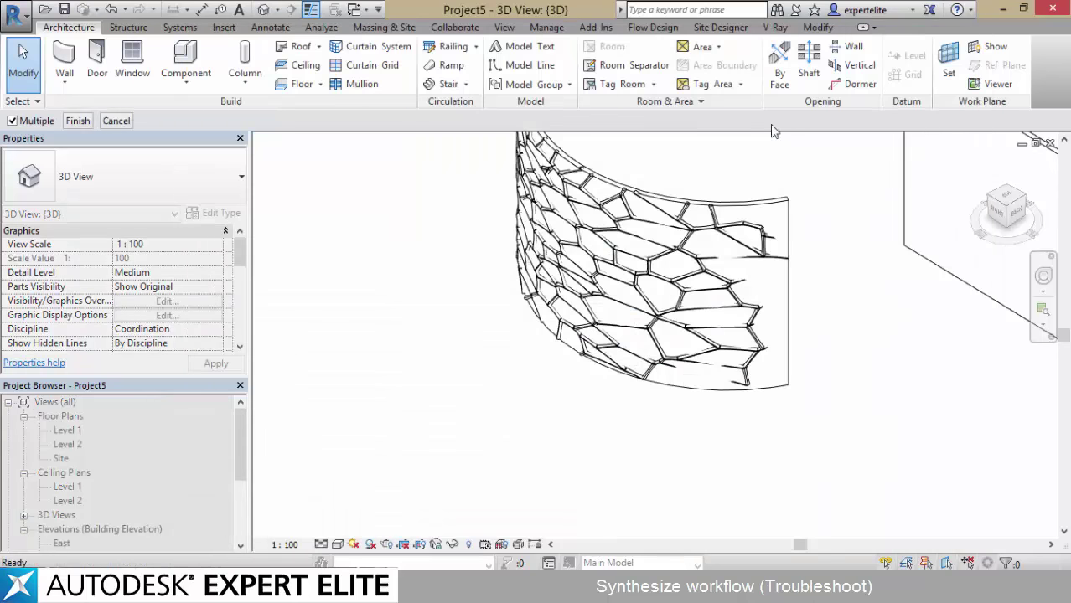
middle_click_drag(762, 155, 589, 235)
left_click(826, 268)
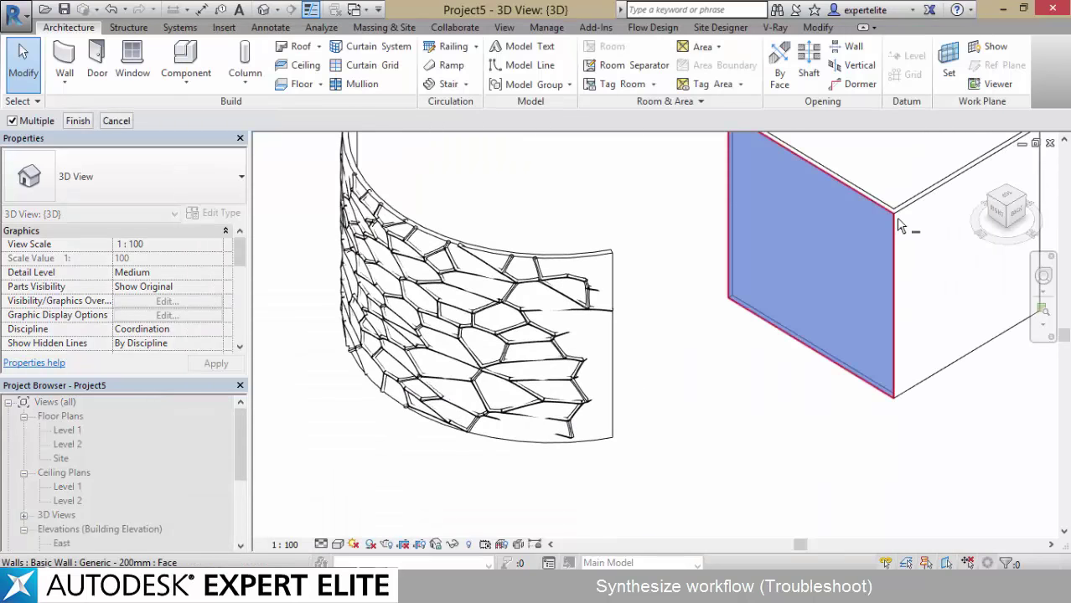
left_click(81, 122)
middle_click_drag(594, 296, 497, 337)
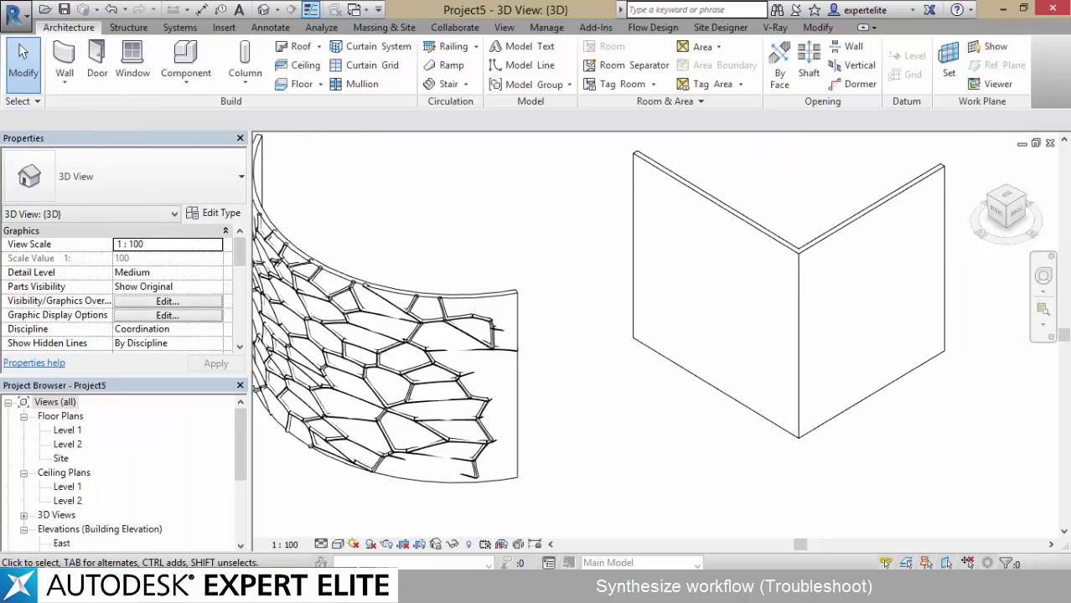
- Switch back to Dynamo, connect Surfaces to the VoroFix node's Select Faces input and run the graph
left_click(188, 586)
left_click(272, 503)
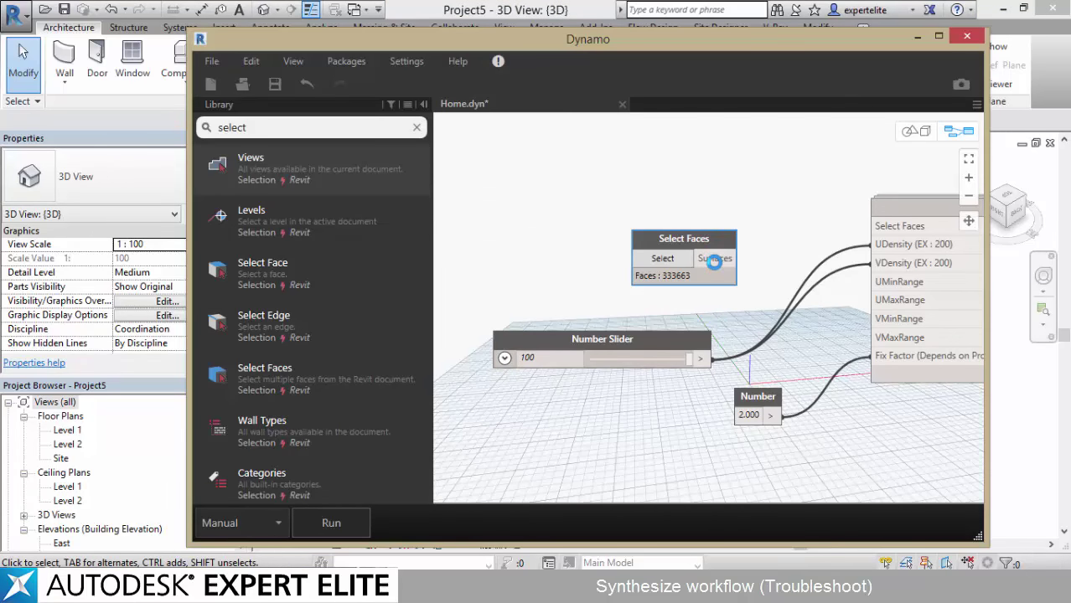
left_click_drag(746, 254, 875, 227)
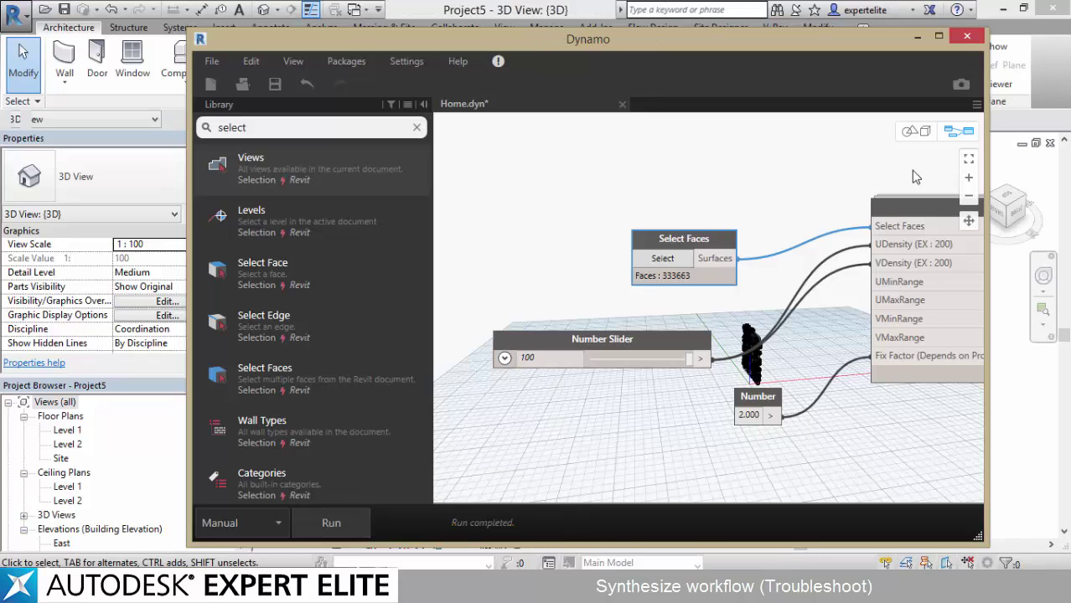
- Close the Home.dyn workspace without saving its changes and reopen Home.dyn from the recent files
left_click_drag(646, 38, 576, 47)
left_click(552, 113)
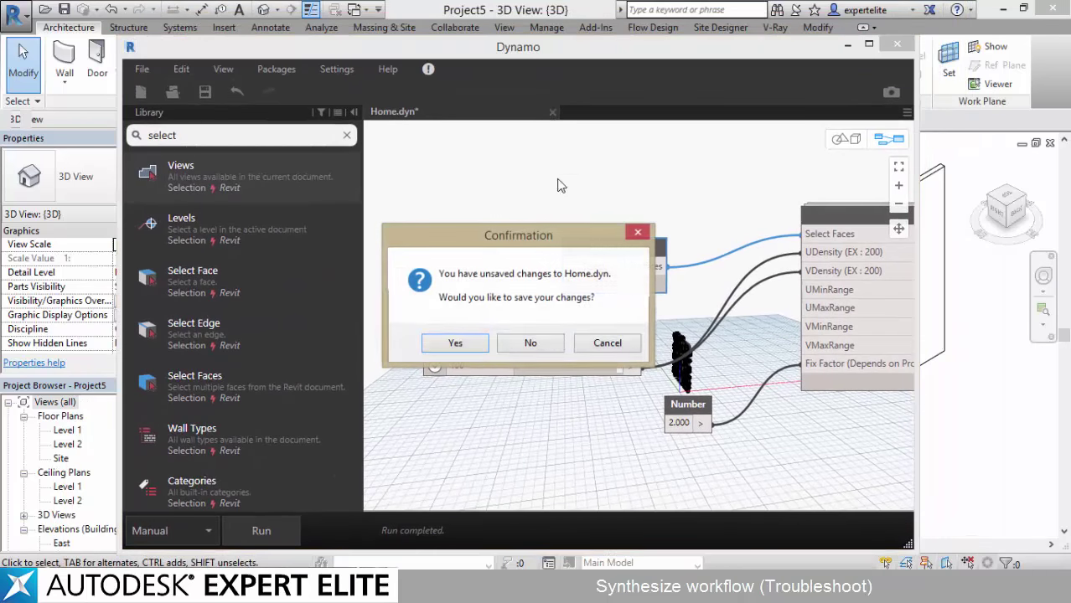
left_click(535, 344)
left_click_drag(648, 97, 694, 45)
left_click(351, 407)
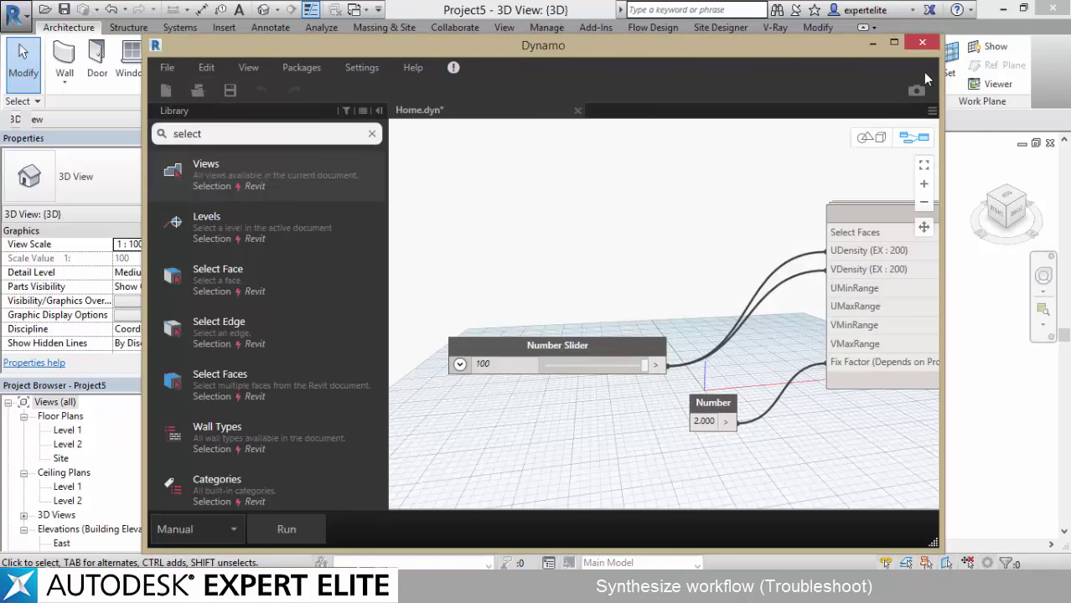
- Minimize Dynamo and examine the Adapt components on the mitered wall alongside the curved wall's pattern
left_click(873, 44)
left_click(660, 274)
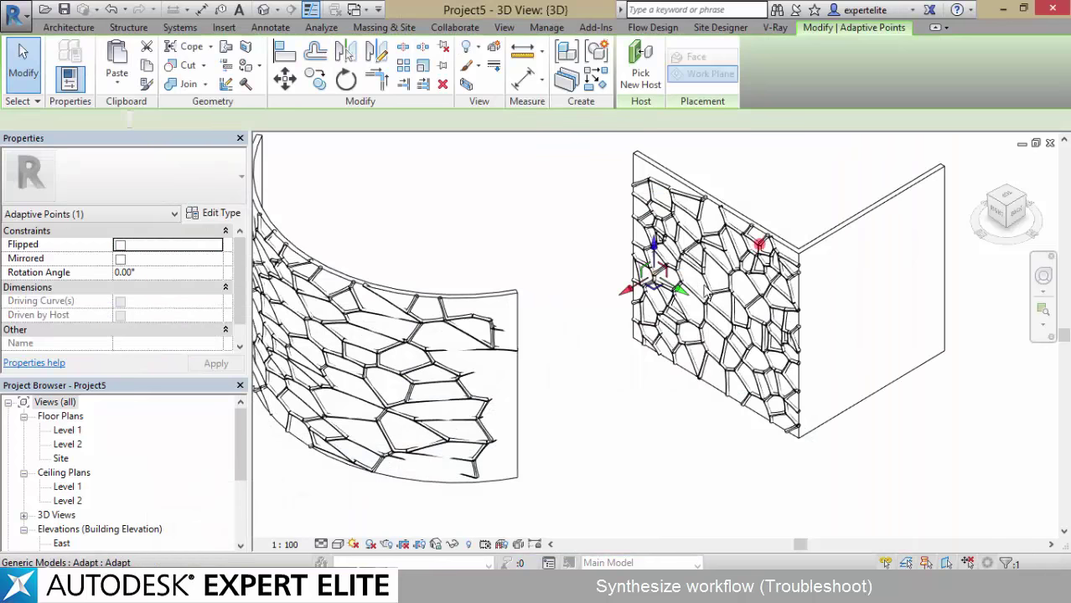
left_click(742, 250)
left_click(808, 191)
middle_click_drag(526, 252, 605, 237)
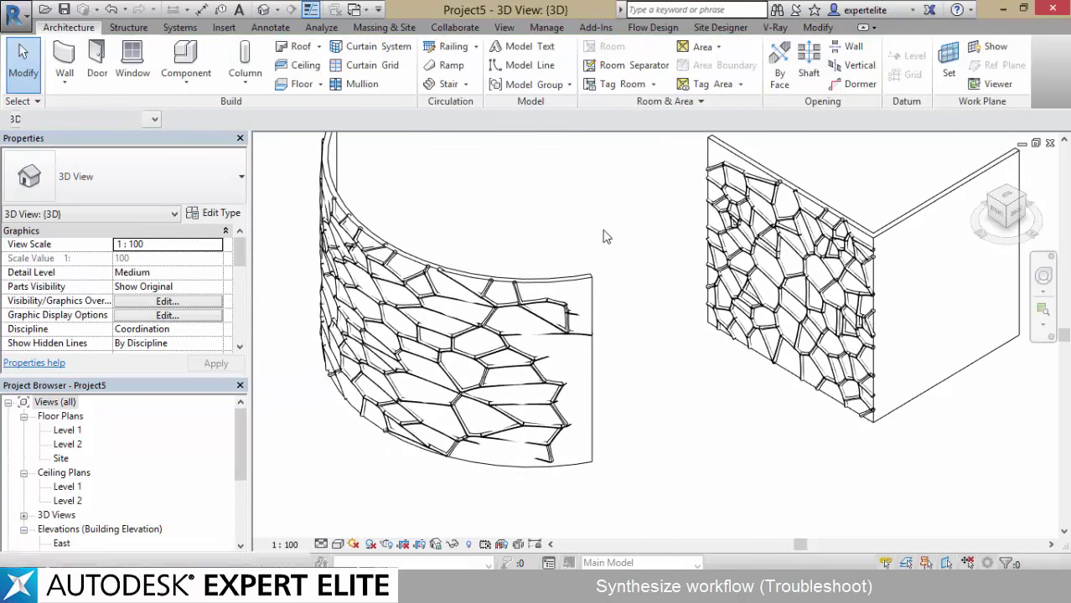
scroll(529, 250, "down", 2)
middle_click_drag(529, 248, 600, 321, "shift")
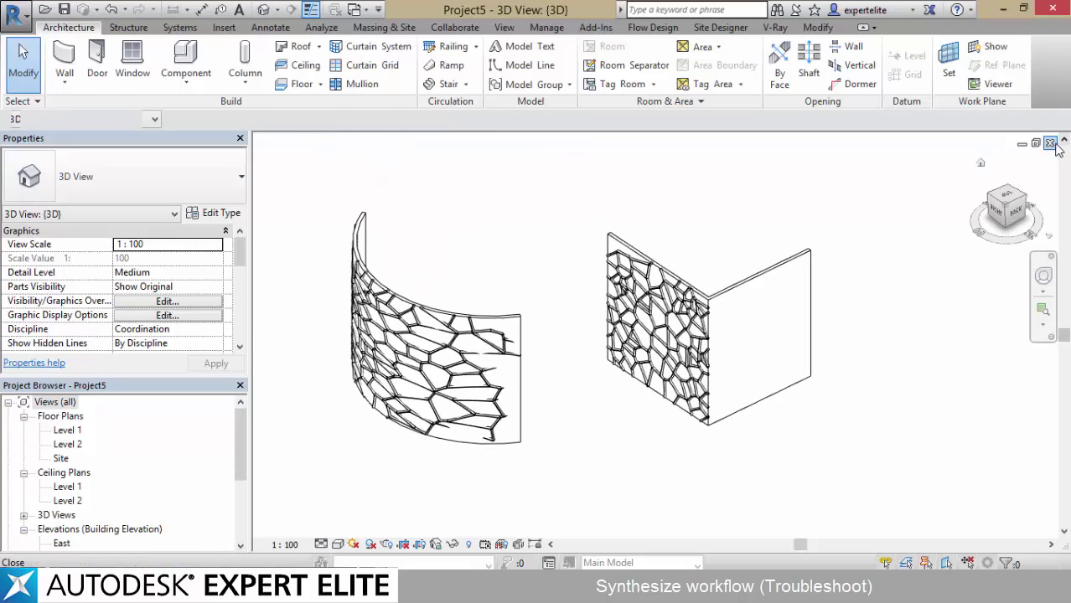
- Close the Project5 3D view to close the project
left_click(1051, 144)
left_click(574, 295)
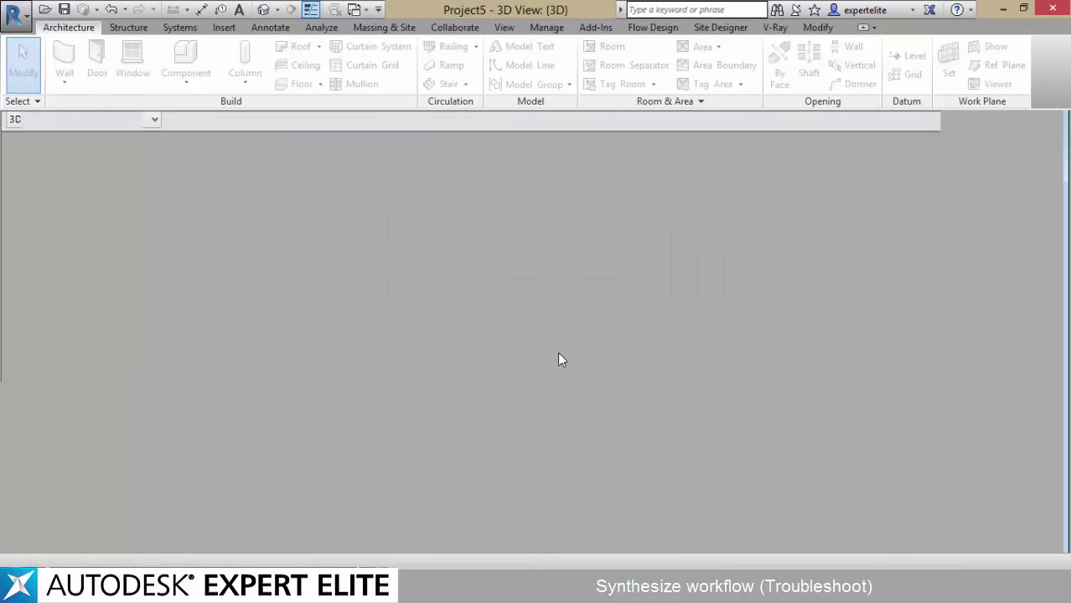